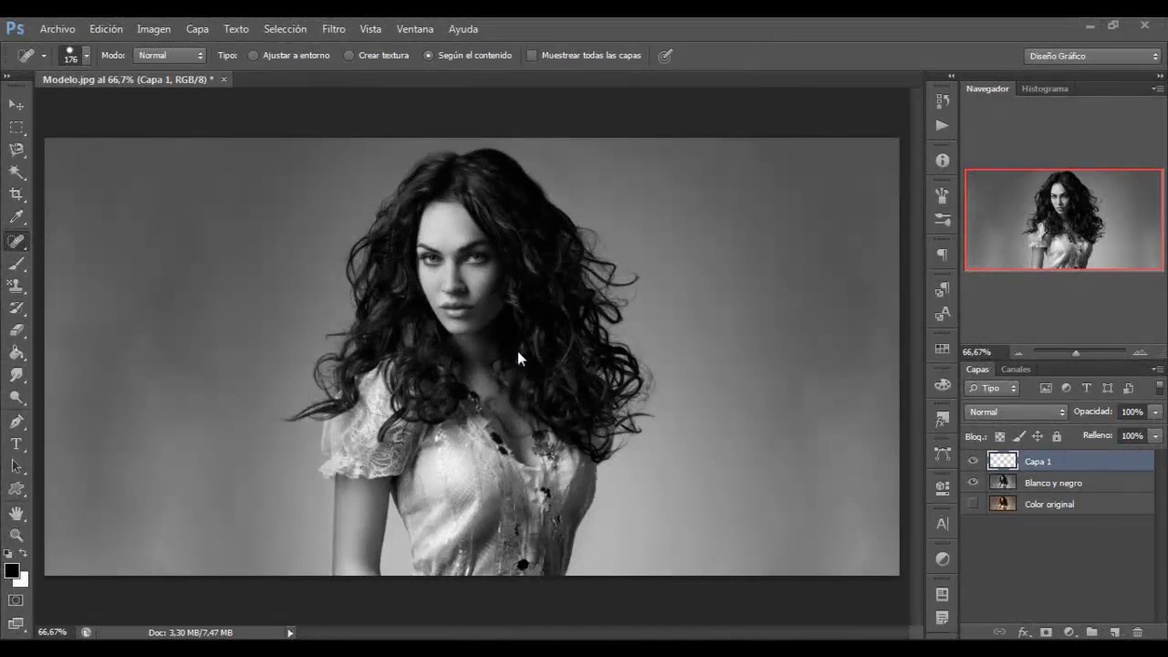
- Choose a warm brown foreground and paint it over the forehead and nose on Capa 1
{"action": "left_click", "coordinate": [12, 570]}
{"action": "left_click", "coordinate": [535, 444]}
{"action": "left_click", "coordinate": [727, 537]}
{"action": "left_click", "coordinate": [734, 498]}
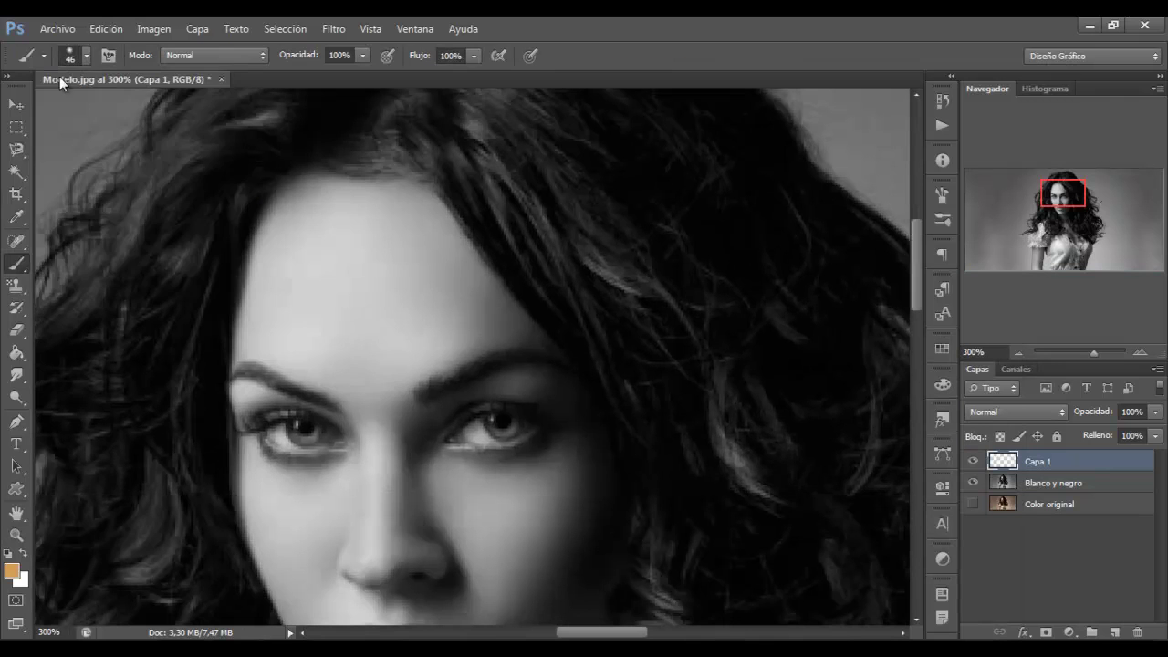
{"action": "mouse_move", "coordinate": [292, 314]}
{"action": "left_mouse_down"}
{"action": "mouse_move", "coordinate": [282, 221]}
{"action": "mouse_move", "coordinate": [334, 227]}
{"action": "mouse_move", "coordinate": [391, 403]}
{"action": "mouse_move", "coordinate": [484, 302]}
{"action": "mouse_move", "coordinate": [381, 487]}
{"action": "mouse_move", "coordinate": [286, 331]}
{"action": "mouse_move", "coordinate": [404, 326]}
{"action": "mouse_move", "coordinate": [535, 386]}
{"action": "mouse_move", "coordinate": [458, 368]}
{"action": "mouse_move", "coordinate": [416, 438]}
{"action": "mouse_move", "coordinate": [248, 444]}
{"action": "mouse_move", "coordinate": [410, 532]}
{"action": "mouse_move", "coordinate": [477, 516]}
{"action": "mouse_move", "coordinate": [571, 529]}
{"action": "mouse_move", "coordinate": [548, 510]}
{"action": "left_mouse_up"}
- Set Capa 1 to Superponer and extend the warm tint down the face, neck and chest
{"action": "left_click", "coordinate": [1015, 411]}
{"action": "left_click", "coordinate": [994, 231]}
{"action": "mouse_move", "coordinate": [562, 300]}
{"action": "left_mouse_down"}
{"action": "mouse_move", "coordinate": [253, 216]}
{"action": "mouse_move", "coordinate": [481, 394]}
{"action": "mouse_move", "coordinate": [471, 325]}
{"action": "mouse_move", "coordinate": [422, 484]}
{"action": "mouse_move", "coordinate": [571, 560]}
{"action": "mouse_move", "coordinate": [496, 605]}
{"action": "left_mouse_up"}
{"action": "scroll", "coordinate": [902, 338], "scroll_direction": "down", "scroll_amount": 5}
{"action": "mouse_move", "coordinate": [573, 360]}
{"action": "left_mouse_down"}
{"action": "mouse_move", "coordinate": [535, 359]}
{"action": "mouse_move", "coordinate": [578, 539]}
{"action": "mouse_move", "coordinate": [591, 454]}
{"action": "left_mouse_up"}
{"action": "scroll", "coordinate": [917, 352], "scroll_direction": "down", "scroll_amount": 5}
{"action": "mouse_move", "coordinate": [721, 365]}
{"action": "left_mouse_down"}
{"action": "mouse_move", "coordinate": [797, 409]}
{"action": "mouse_move", "coordinate": [639, 443]}
{"action": "mouse_move", "coordinate": [751, 470]}
{"action": "left_mouse_up"}
- Paint skin tone over the upper arm and erase the overspill from the lace cuff
{"action": "left_click", "coordinate": [215, 55]}
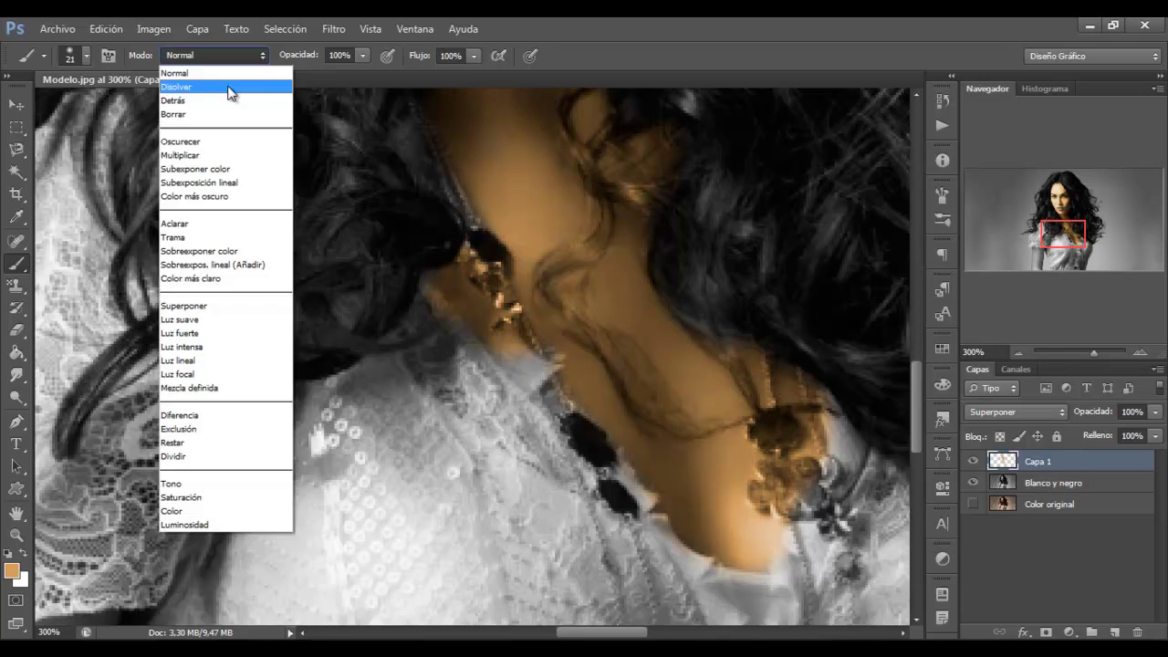
{"action": "left_click", "coordinate": [219, 115]}
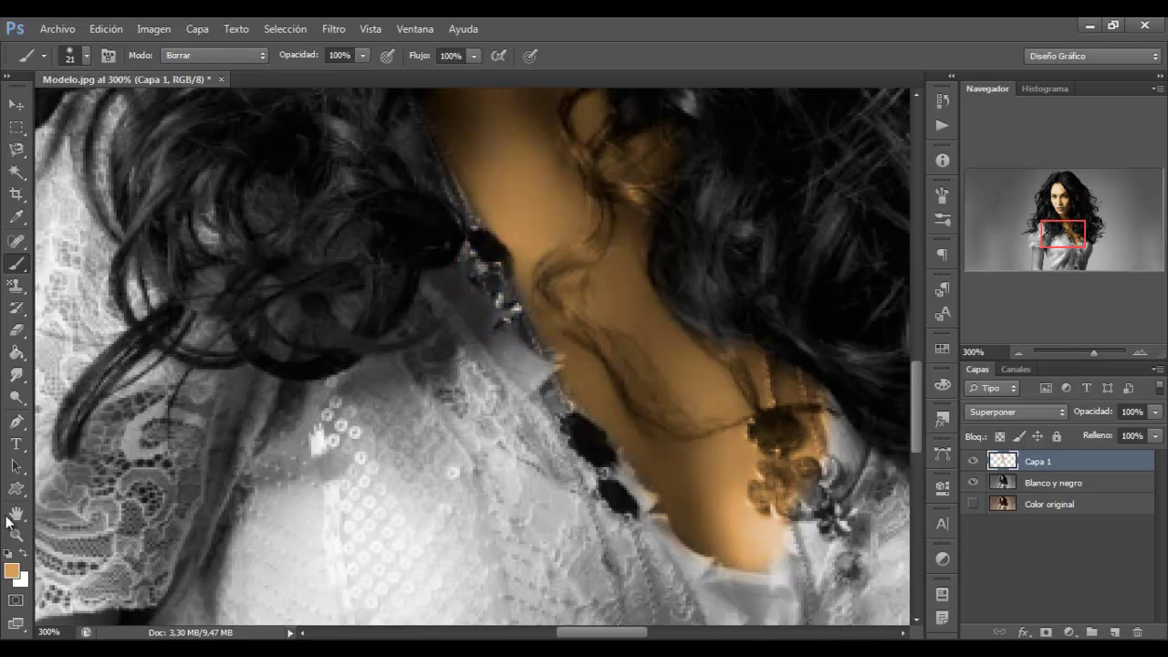
{"action": "left_click_drag", "start_coordinate": [326, 511], "coordinate": [130, 365]}
{"action": "key", "text": "shift+alt+n"}
{"action": "mouse_move", "coordinate": [374, 224]}
{"action": "left_mouse_down"}
{"action": "mouse_move", "coordinate": [443, 209]}
{"action": "mouse_move", "coordinate": [555, 286]}
{"action": "mouse_move", "coordinate": [404, 279]}
{"action": "mouse_move", "coordinate": [379, 533]}
{"action": "mouse_move", "coordinate": [538, 373]}
{"action": "mouse_move", "coordinate": [534, 626]}
{"action": "mouse_move", "coordinate": [383, 623]}
{"action": "left_mouse_up"}
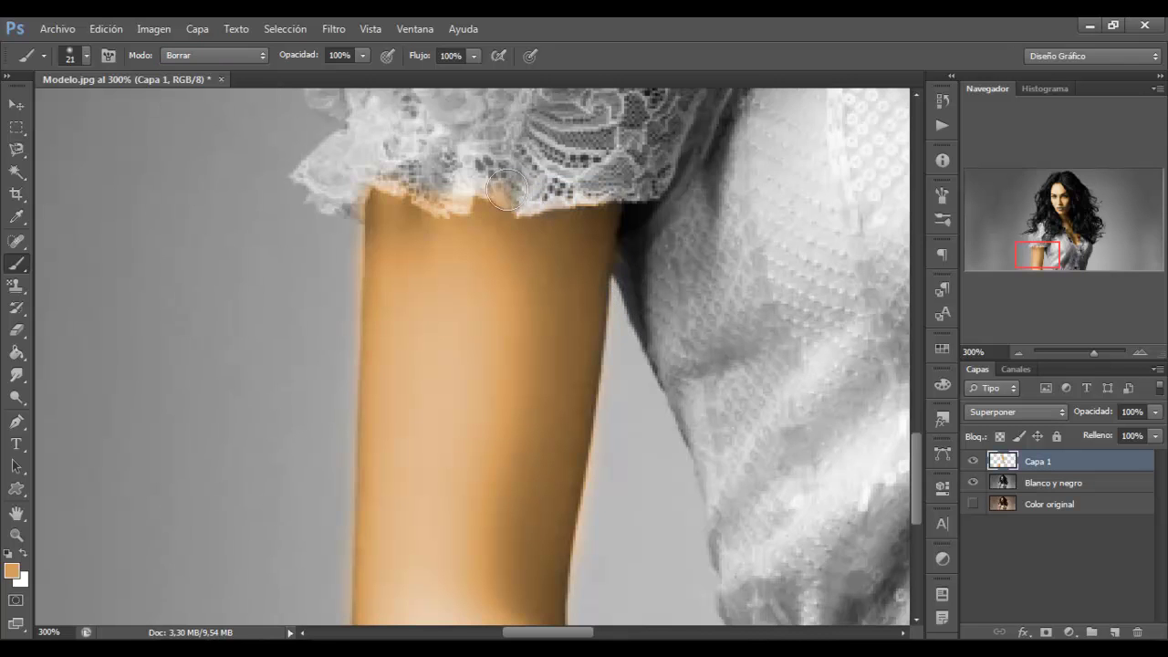
{"action": "left_click_drag", "start_coordinate": [506, 189], "coordinate": [338, 221]}
- With a size-4 brush in Borrar mode, erase the tint from the lace, necklace, lips and eyes
{"action": "scroll", "coordinate": [351, 205], "scroll_direction": "up", "scroll_amount": 4}
{"action": "key", "text": "shift+alt+n"}
{"action": "left_click", "coordinate": [86, 55]}
{"action": "left_click", "coordinate": [78, 188]}
{"action": "key", "text": "Return"}
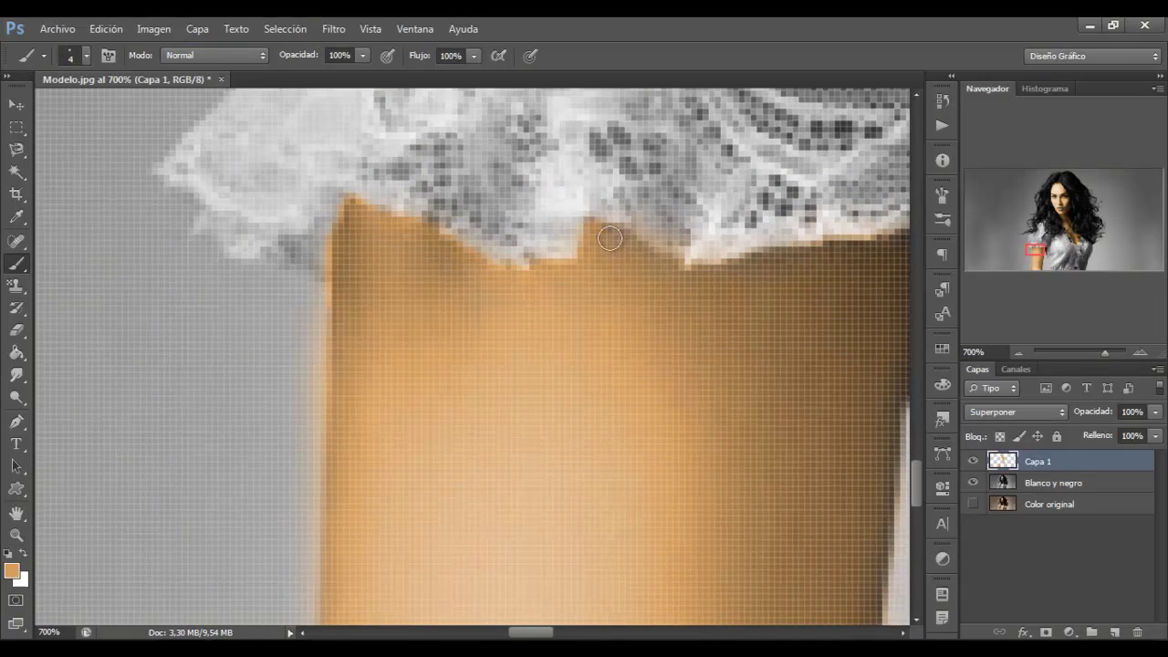
{"action": "scroll", "coordinate": [573, 307], "scroll_direction": "right", "scroll_amount": 5}
{"action": "scroll", "coordinate": [577, 420], "scroll_direction": "down", "scroll_amount": 5}
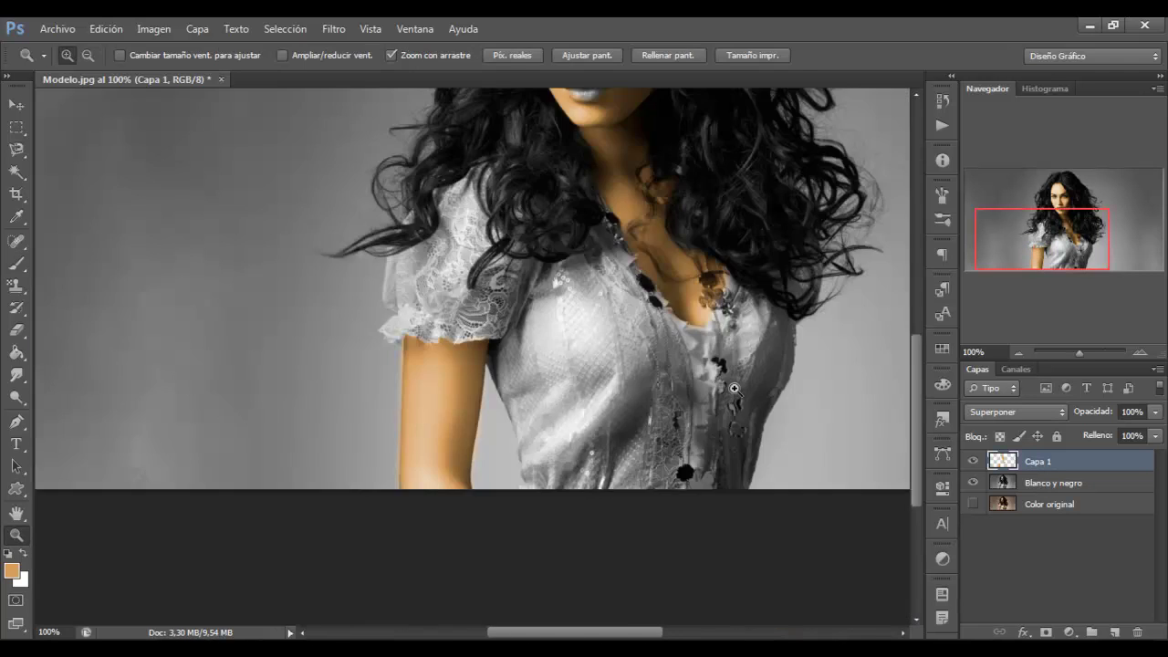
{"action": "scroll", "coordinate": [577, 421], "scroll_direction": "up", "scroll_amount": 4}
{"action": "scroll", "coordinate": [577, 420], "scroll_direction": "up", "scroll_amount": 1}
{"action": "key", "text": "shift+alt+r"}
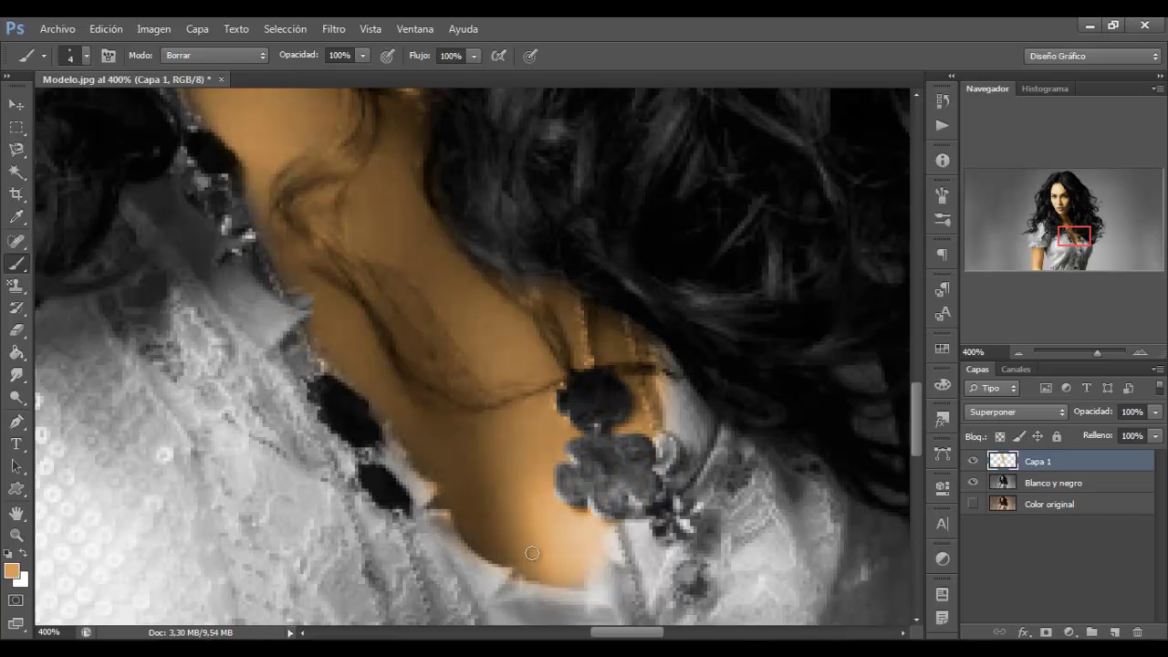
{"action": "scroll", "coordinate": [916, 348], "scroll_direction": "up", "scroll_amount": 10}
{"action": "scroll", "coordinate": [443, 539], "scroll_direction": "left", "scroll_amount": 2}
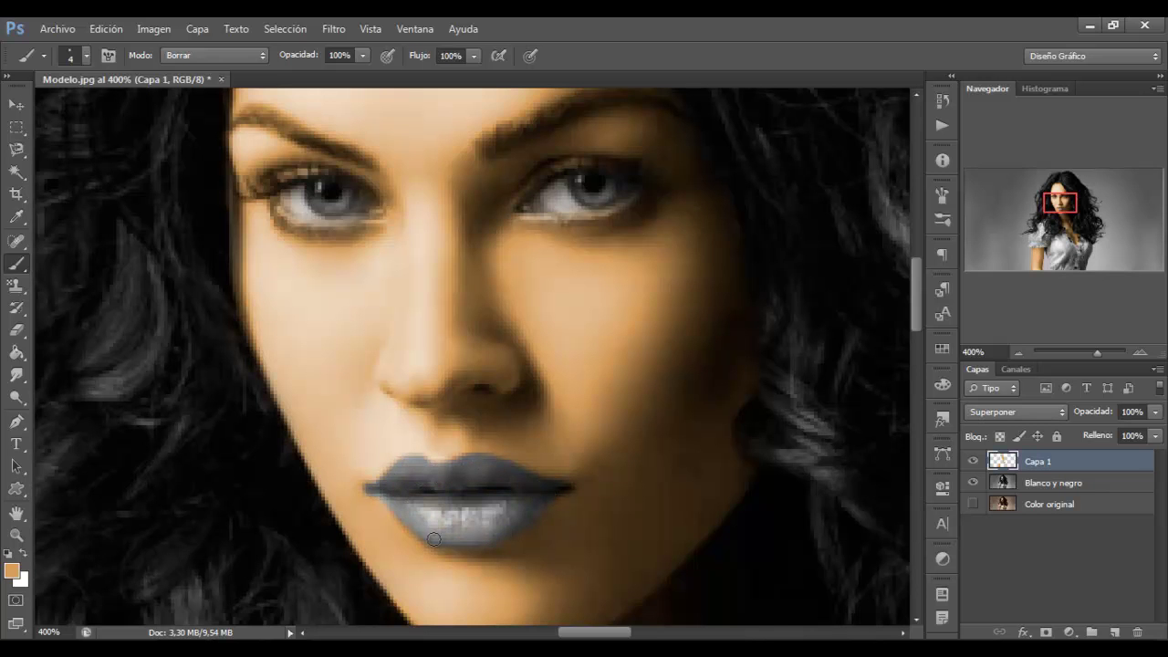
{"action": "scroll", "coordinate": [919, 310], "scroll_direction": "up", "scroll_amount": 3}
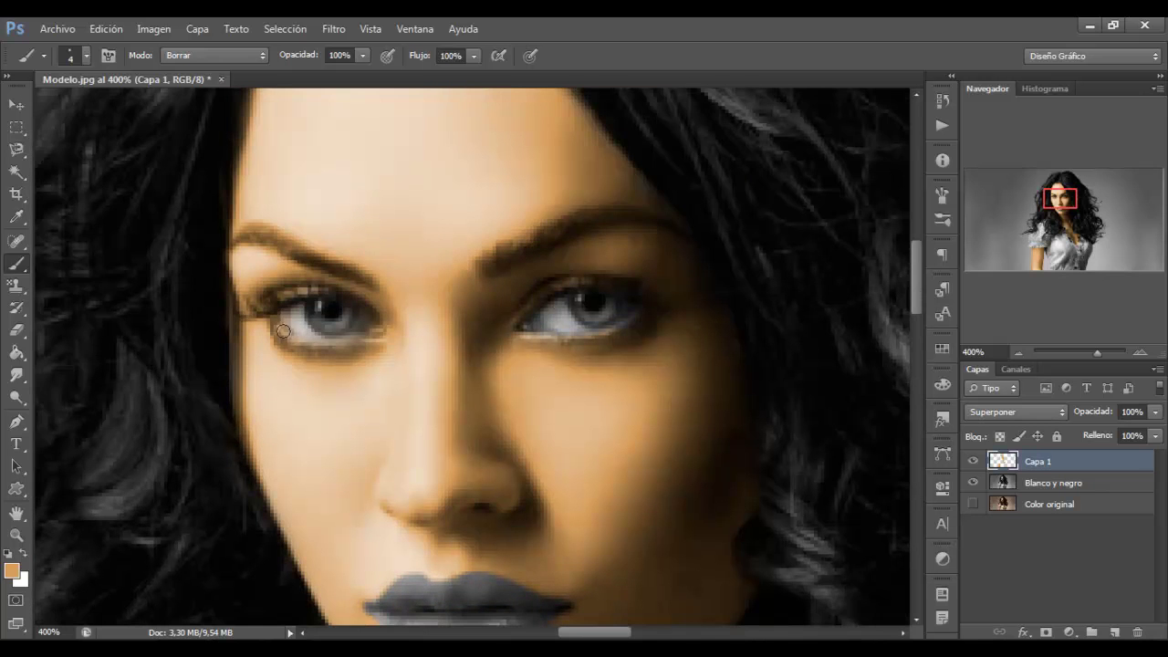
{"action": "scroll", "coordinate": [917, 283], "scroll_direction": "up", "scroll_amount": 5}
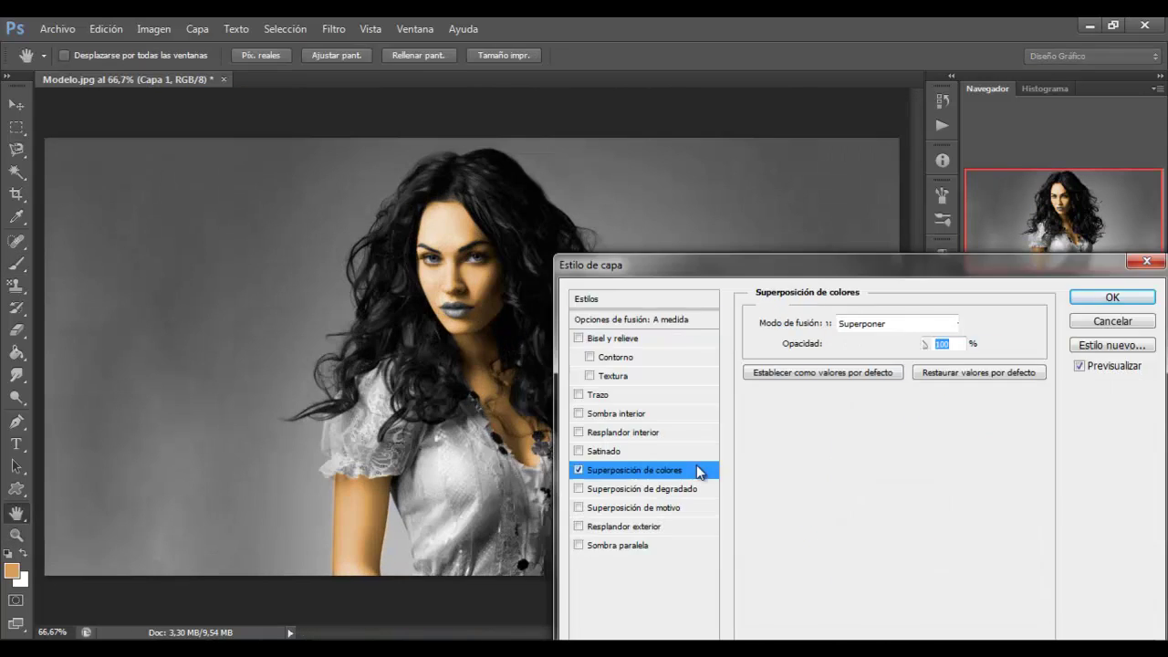
- Change the overlay colour to a more natural hue and set Capa 1 opacity to 54%
{"action": "left_click", "coordinate": [979, 323]}
{"action": "mouse_move", "coordinate": [772, 602]}
{"action": "left_mouse_down"}
{"action": "mouse_move", "coordinate": [772, 570]}
{"action": "mouse_move", "coordinate": [773, 607]}
{"action": "left_mouse_up"}
{"action": "left_click", "coordinate": [737, 562]}
{"action": "left_click_drag", "start_coordinate": [737, 563], "coordinate": [643, 383]}
{"action": "mouse_move", "coordinate": [771, 606]}
{"action": "left_mouse_down"}
{"action": "mouse_move", "coordinate": [772, 410]}
{"action": "mouse_move", "coordinate": [771, 600]}
{"action": "mouse_move", "coordinate": [782, 444]}
{"action": "left_mouse_up"}
{"action": "left_click", "coordinate": [737, 415]}
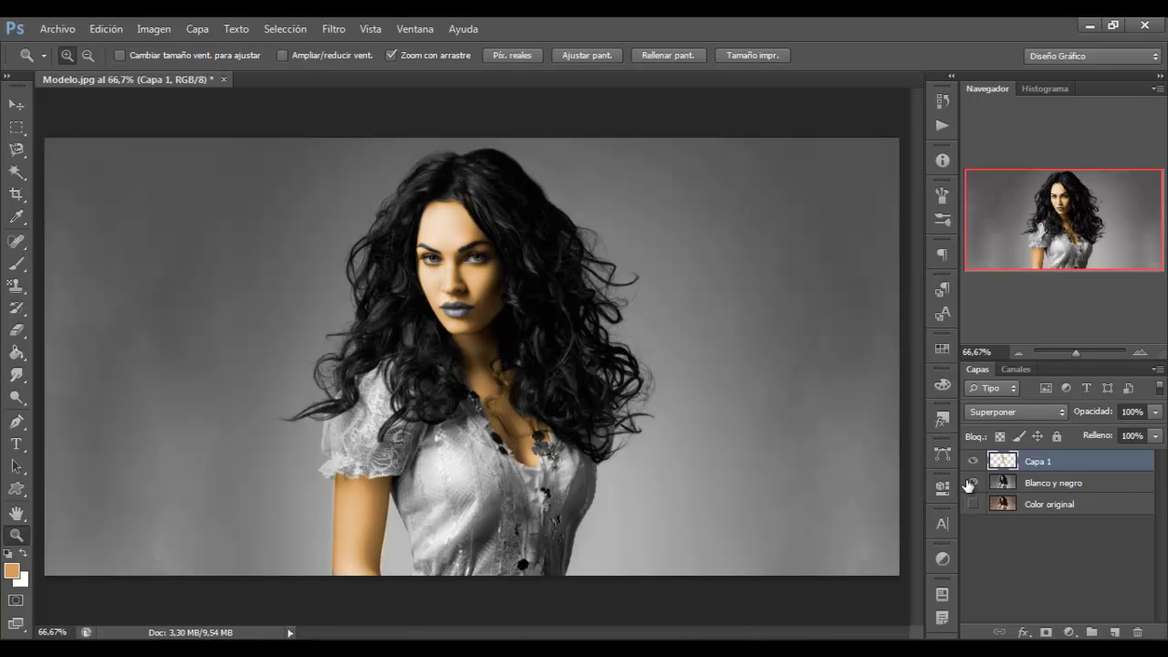
{"action": "left_click_drag", "start_coordinate": [1079, 432], "coordinate": [1118, 440]}
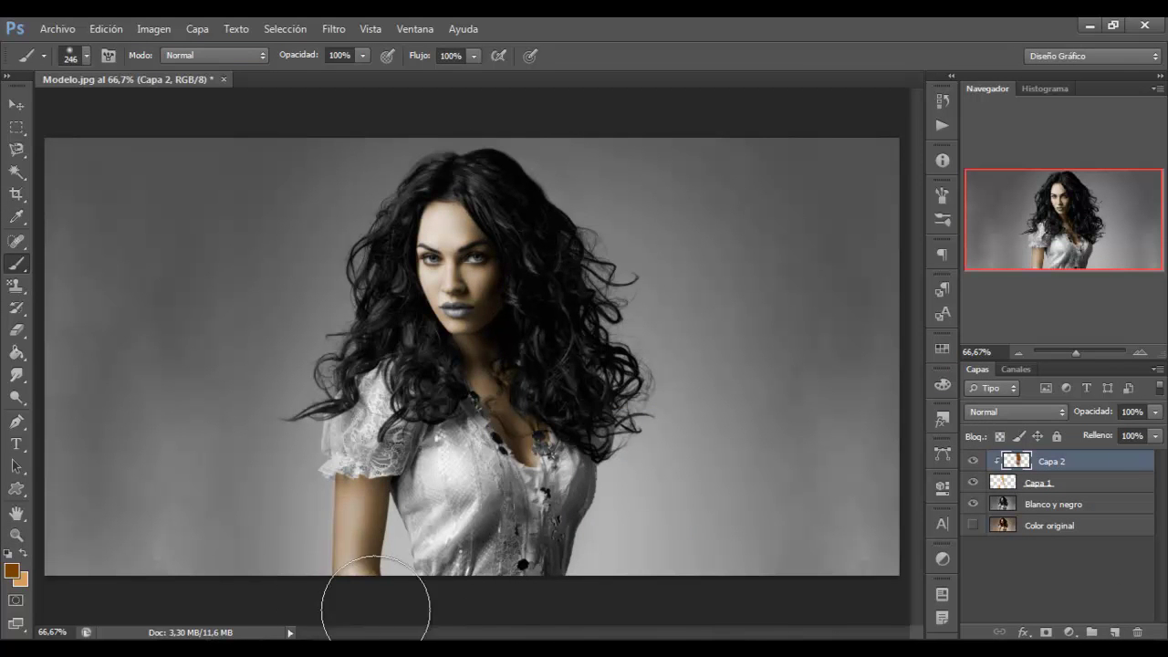
- Stamp a merged copy onto a new layer, zoom onto the face, and pick pink f6508b
{"action": "key", "text": "ctrl+shift+alt+e"}
{"action": "left_click", "coordinate": [17, 535]}
{"action": "left_click_drag", "start_coordinate": [446, 260], "coordinate": [608, 345]}
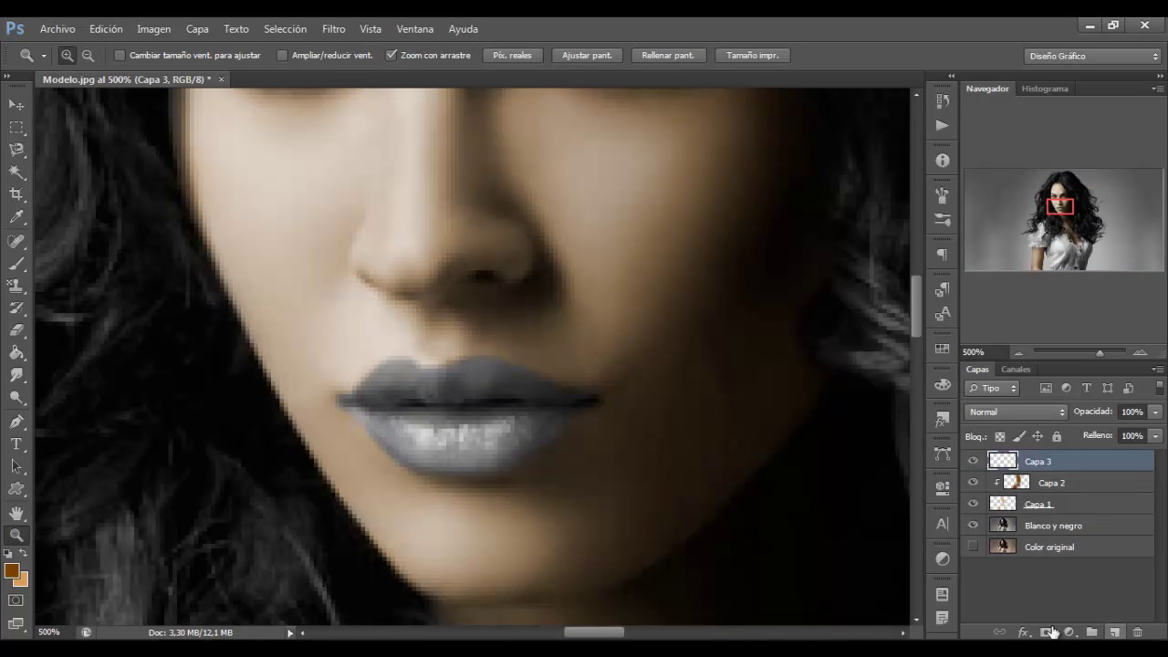
{"action": "left_click", "coordinate": [769, 411]}
{"action": "left_click", "coordinate": [677, 405]}
- Size the brush and paint pink over the lips
{"action": "key", "text": "Return"}
{"action": "key", "text": "b"}
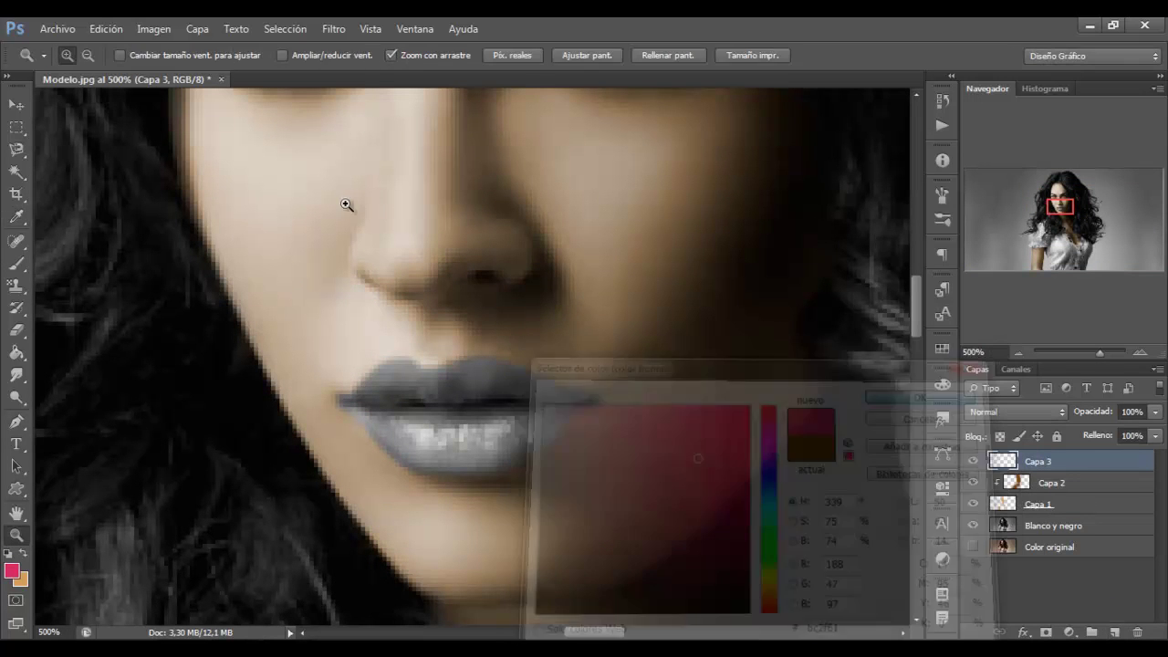
{"action": "right_click", "coordinate": [59, 110]}
{"action": "key", "text": "Escape"}
{"action": "left_click_drag", "start_coordinate": [456, 401], "coordinate": [369, 399]}
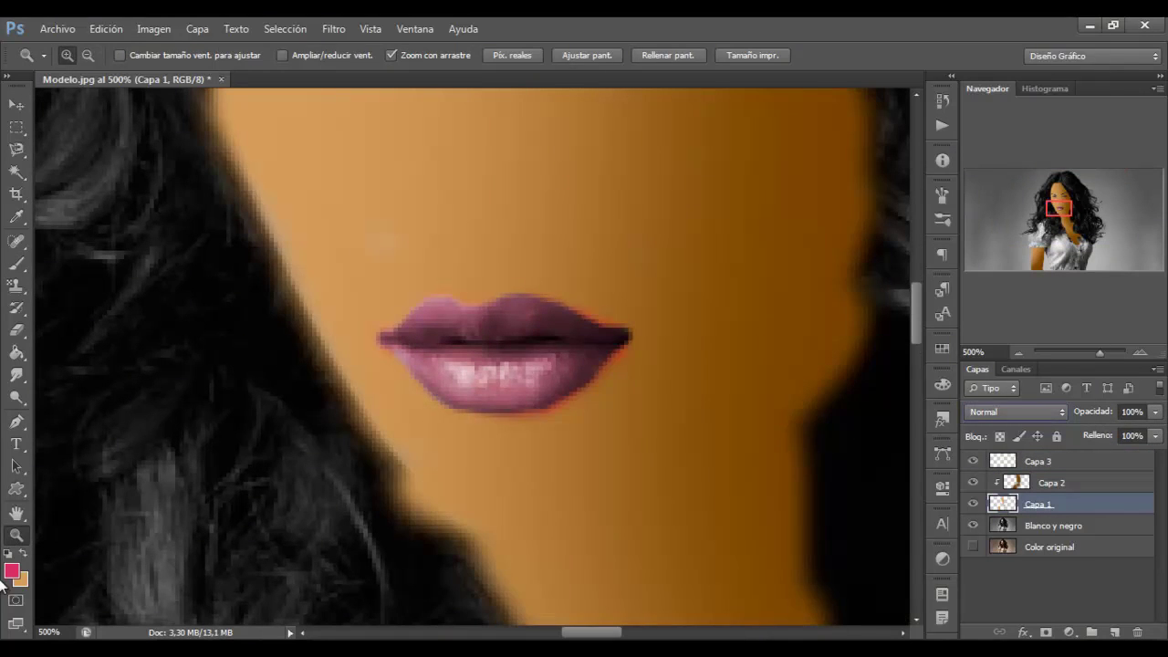
{"action": "key", "text": "b"}
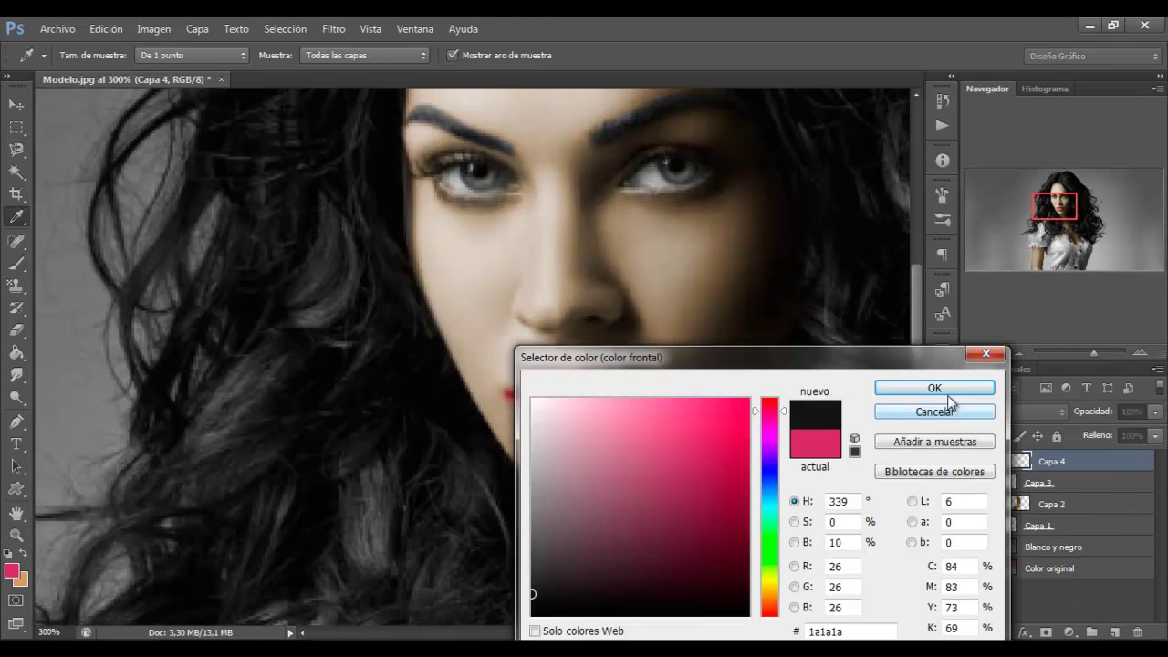
- Confirm the dark shading colour and lower the shading layer's opacity to 69%
{"action": "left_click", "coordinate": [934, 389]}
{"action": "left_click", "coordinate": [1013, 411]}
{"action": "left_click_drag", "start_coordinate": [1154, 411], "coordinate": [1126, 429]}
{"action": "left_click", "coordinate": [595, 366]}
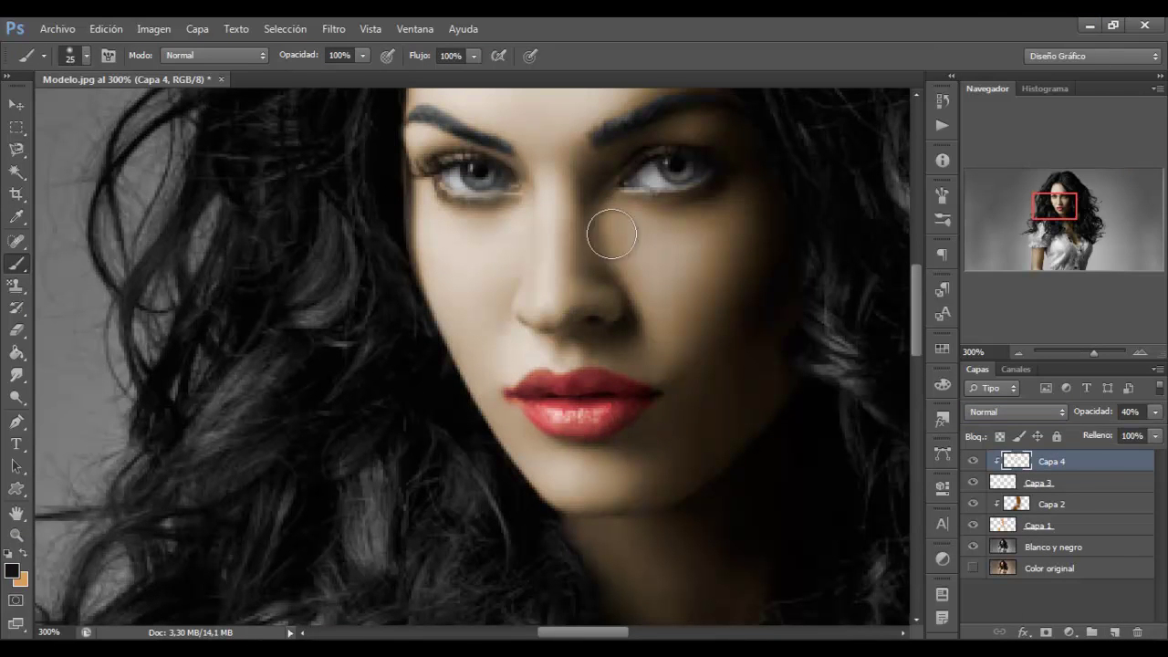
- Apply a Gaussian Blur to the shading layer and set its opacity to 72%
{"action": "left_click", "coordinate": [333, 28]}
{"action": "left_click", "coordinate": [659, 356]}
{"action": "left_click", "coordinate": [1001, 297]}
{"action": "left_click_drag", "start_coordinate": [1156, 430], "coordinate": [1132, 435]}
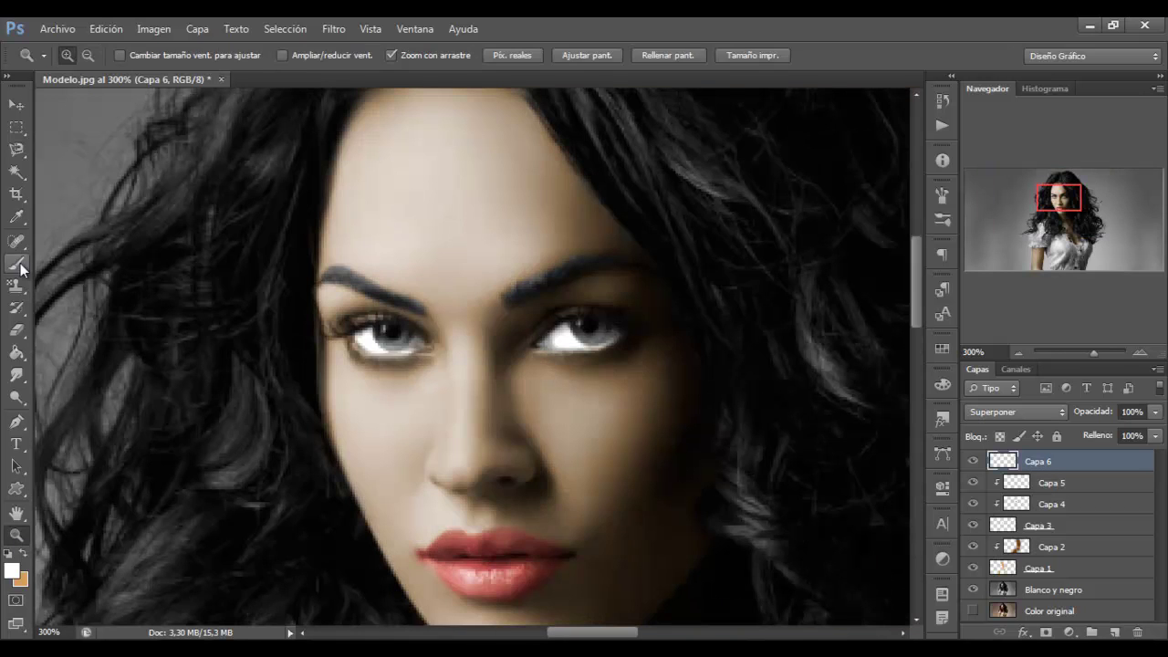
- Dim the eye-white layer to 19% opacity and paint dark shading around the eyes
{"action": "left_click", "coordinate": [16, 264]}
{"action": "left_click_drag", "start_coordinate": [1153, 412], "coordinate": [1091, 432]}
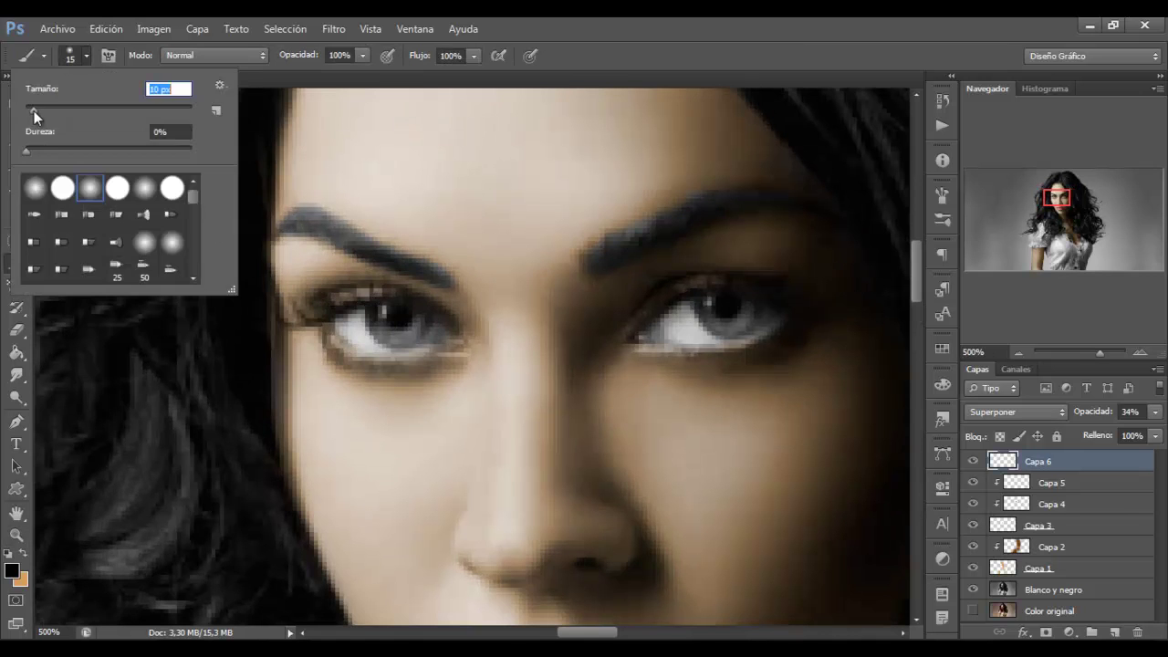
{"action": "left_click_drag", "start_coordinate": [35, 111], "coordinate": [32, 111]}
{"action": "mouse_move", "coordinate": [320, 332]}
{"action": "left_mouse_down"}
{"action": "mouse_move", "coordinate": [425, 352]}
{"action": "mouse_move", "coordinate": [438, 307]}
{"action": "mouse_move", "coordinate": [428, 292]}
{"action": "left_mouse_up"}
{"action": "left_click_drag", "start_coordinate": [629, 342], "coordinate": [688, 357]}
- Erase excess shading in Borrar mode, zoom onto the eyes, and add Capa 7
{"action": "left_click", "coordinate": [214, 55]}
{"action": "left_click", "coordinate": [236, 115]}
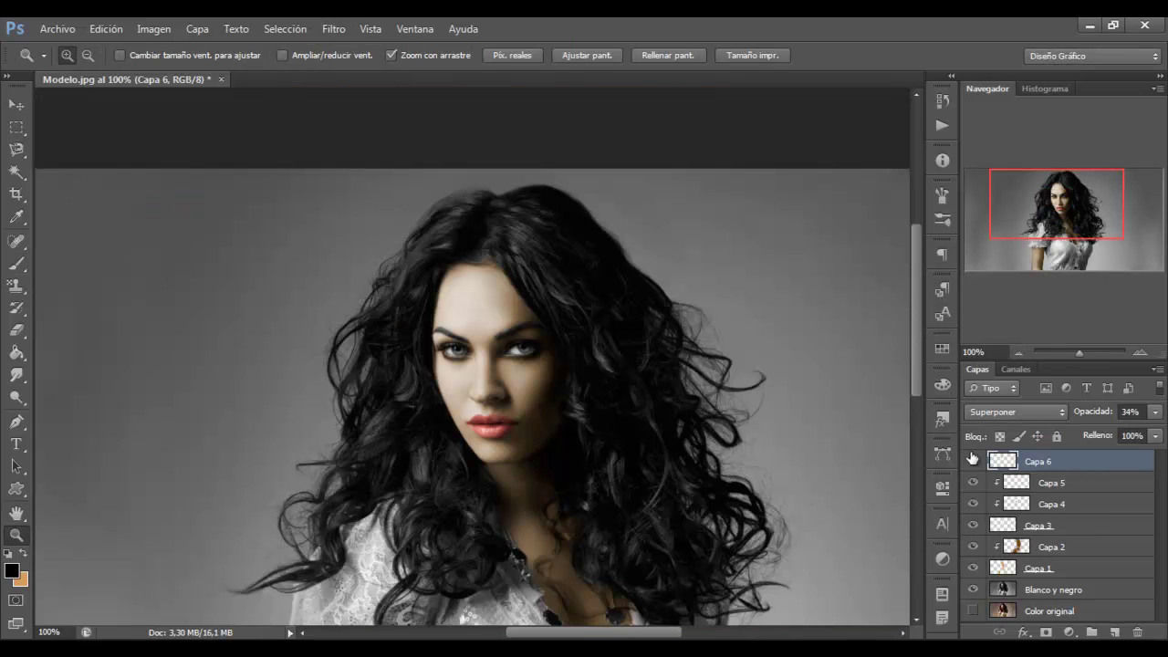
{"action": "left_click", "coordinate": [1155, 411]}
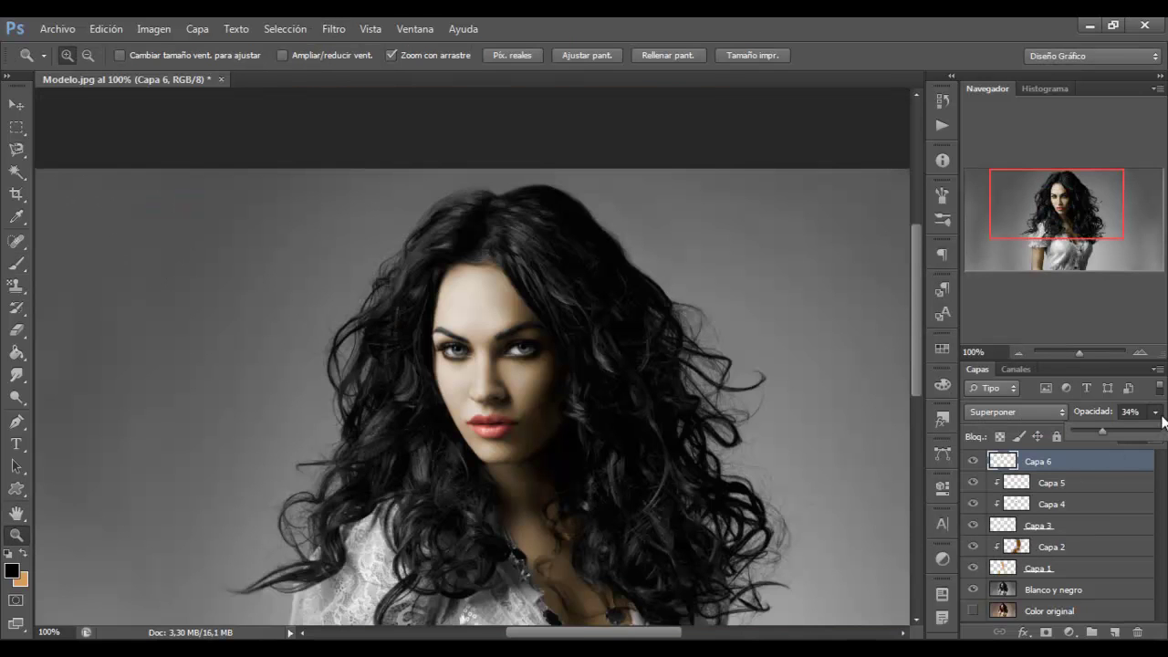
{"action": "left_click", "coordinate": [514, 319]}
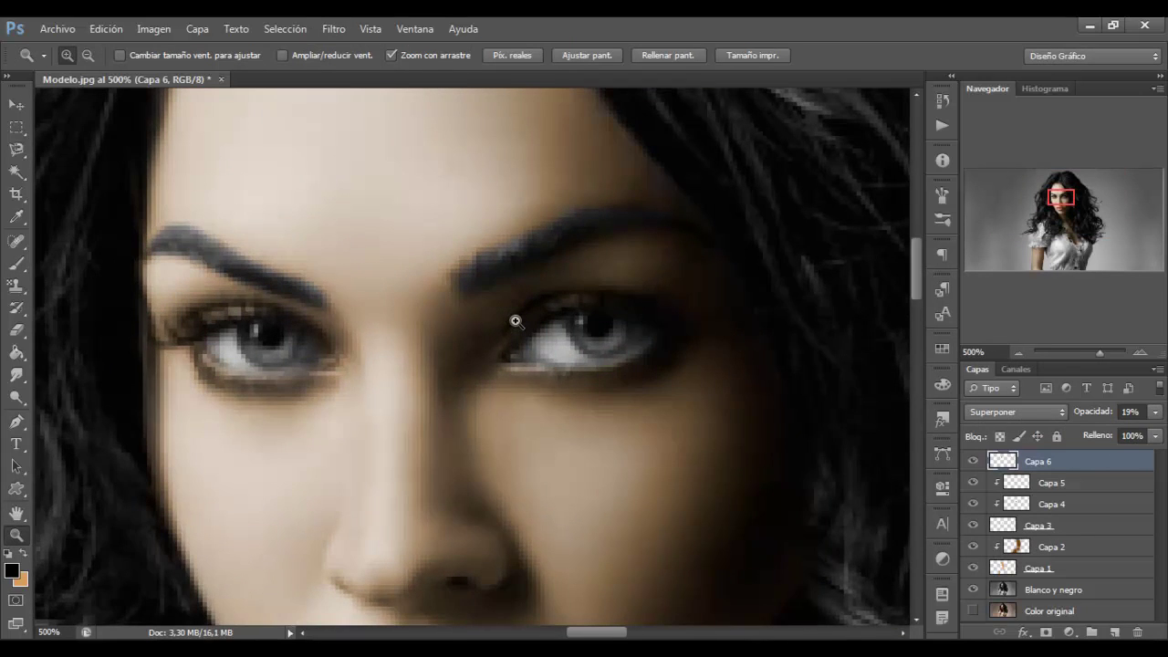
{"action": "left_click", "coordinate": [515, 321]}
{"action": "key", "text": "ctrl+shift+alt+n"}
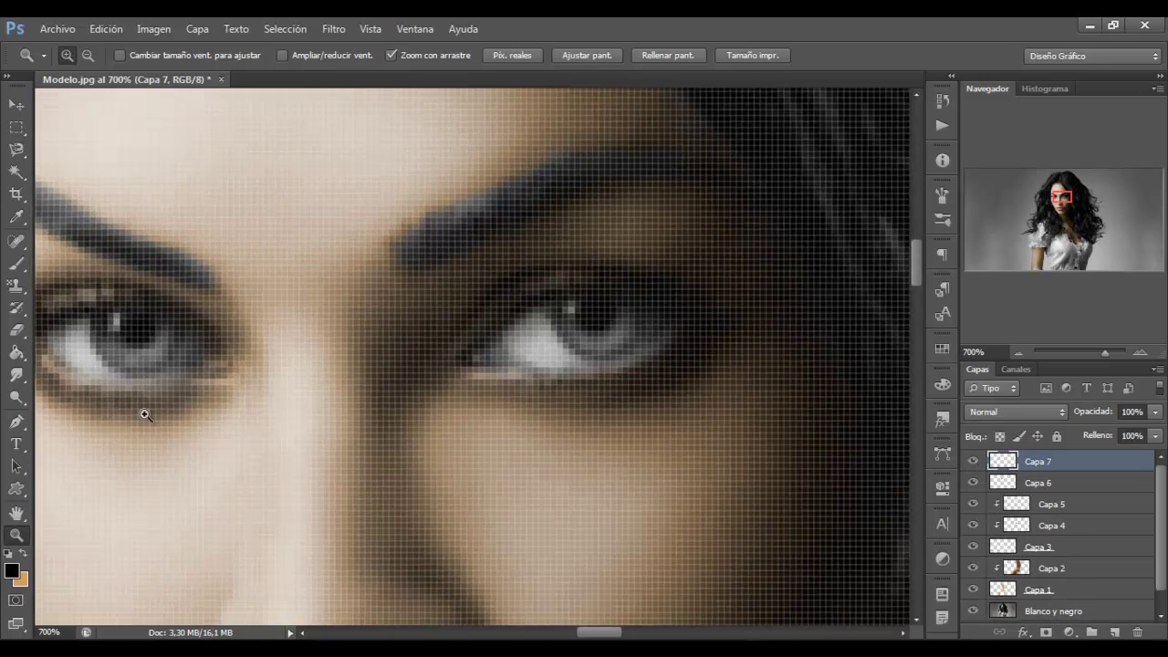
- Paint the eye whites on Capa 7 with a 2 px brush, erasing extras in Borrar mode
{"action": "key", "text": "b"}
{"action": "left_click", "coordinate": [86, 55]}
{"action": "key", "text": "Return"}
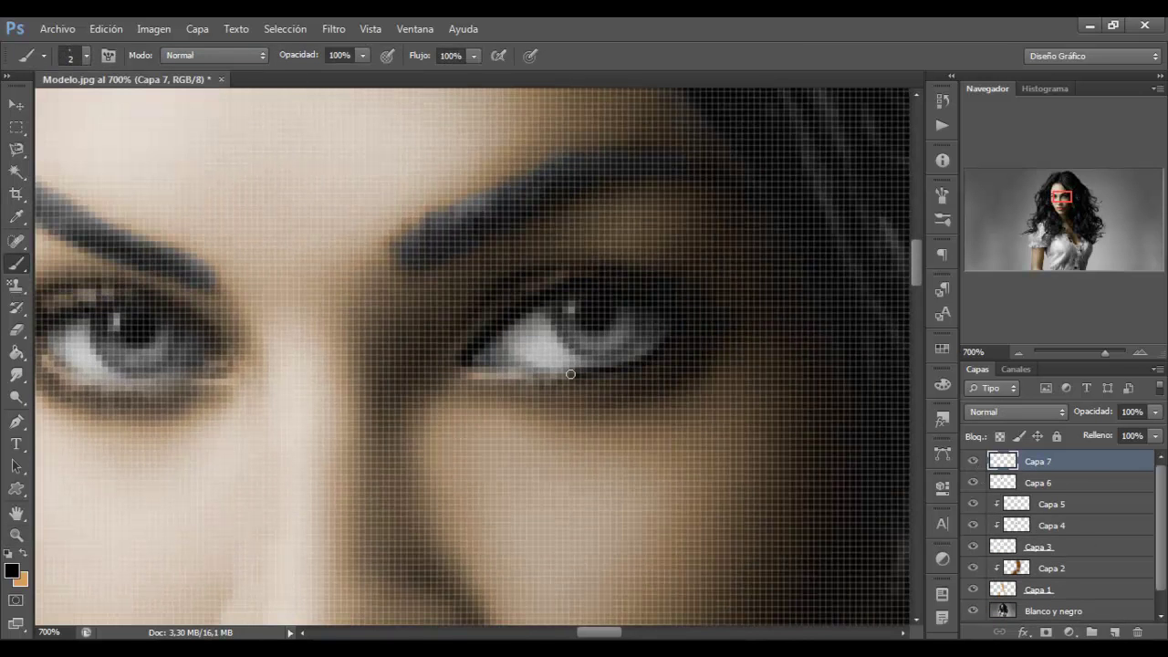
{"action": "scroll", "coordinate": [585, 621], "scroll_direction": "left", "scroll_amount": 5}
{"action": "left_click", "coordinate": [214, 55]}
{"action": "left_click", "coordinate": [189, 115]}
- Set Capa 7 to Superponer at 56% opacity and add a new Capa 8 layer
{"action": "key", "text": "ctrl+1"}
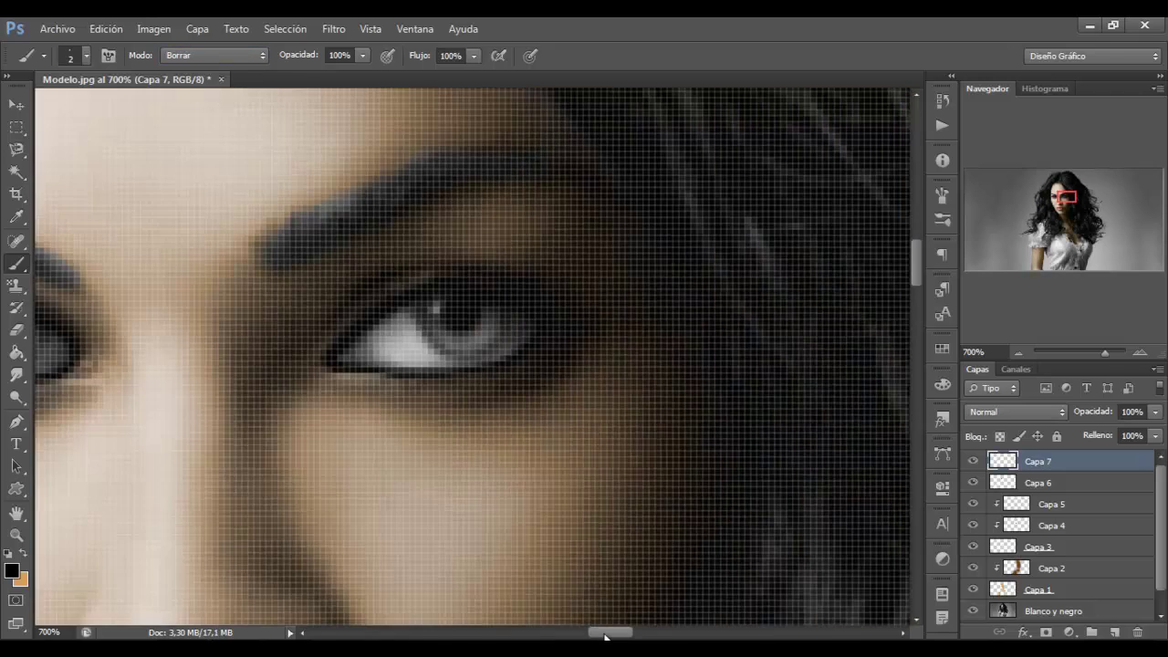
{"action": "key", "text": "z"}
{"action": "left_click", "coordinate": [1016, 412]}
{"action": "left_click", "coordinate": [999, 387]}
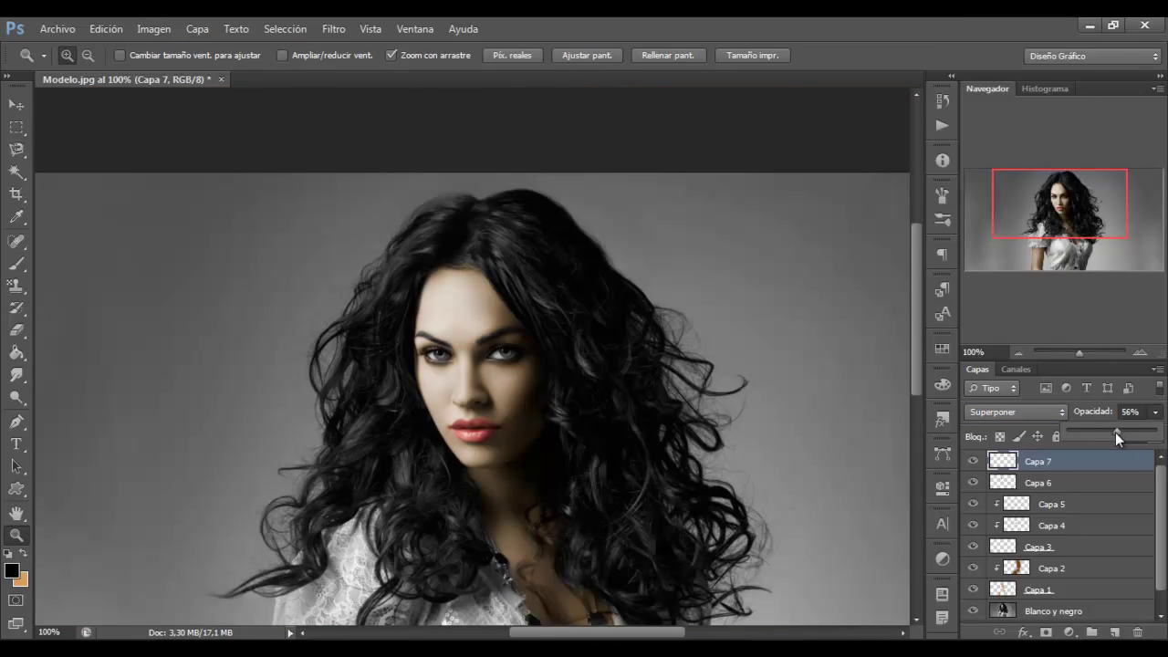
{"action": "key", "text": "ctrl+shift+alt+n"}
{"action": "left_click", "coordinate": [529, 404]}
- Pick a cyan-blue foreground colour for the eyes
{"action": "key", "text": "b"}
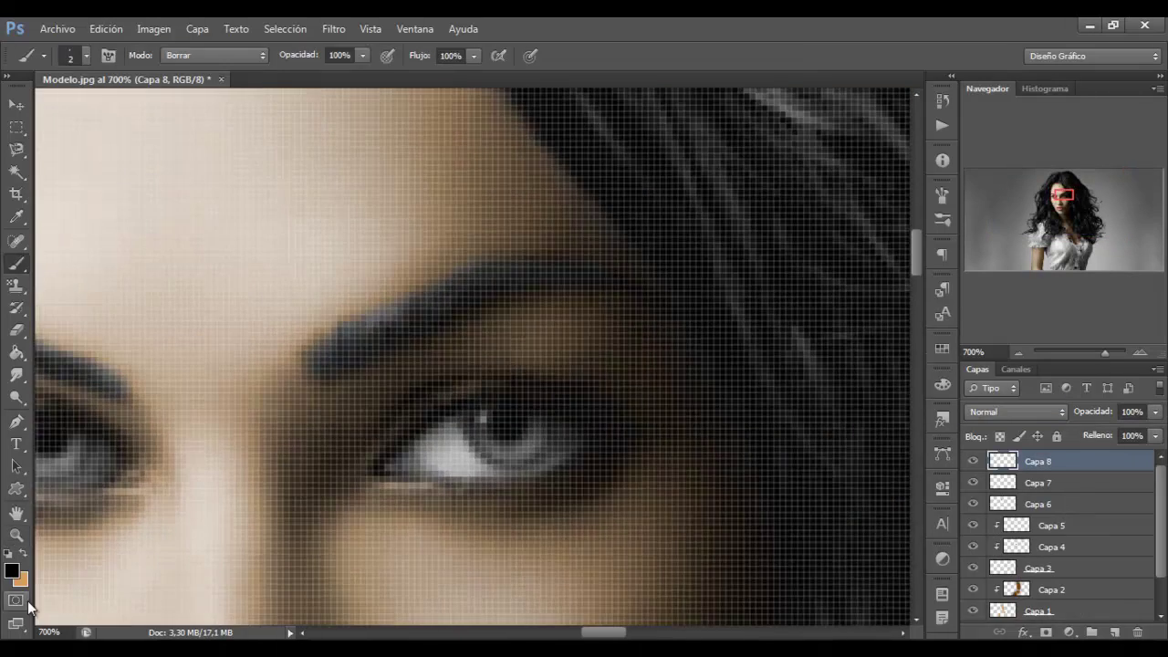
{"action": "left_click", "coordinate": [10, 570]}
{"action": "left_click", "coordinate": [769, 486]}
{"action": "left_click", "coordinate": [739, 406]}
{"action": "left_click", "coordinate": [934, 388]}
{"action": "key", "text": "b"}
- Set a 3 px brush and paint blue into the first iris
{"action": "left_click", "coordinate": [73, 54]}
{"action": "key", "text": "ctrl+w"}
{"action": "left_click", "coordinate": [680, 268]}
{"action": "left_click", "coordinate": [86, 55]}
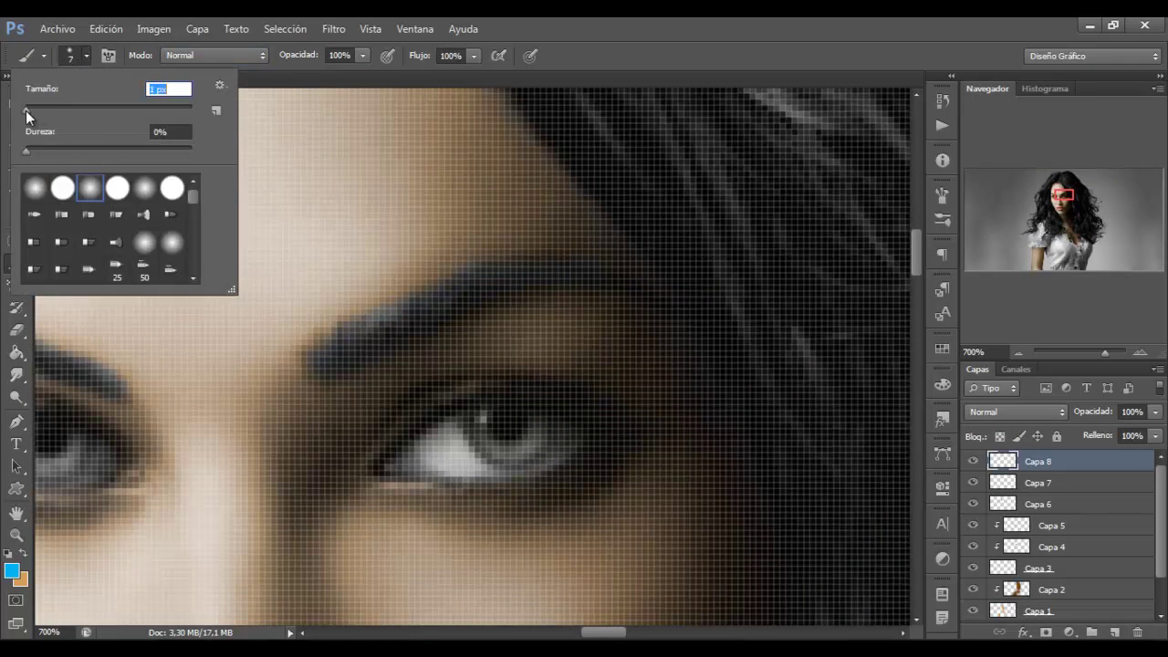
{"action": "type", "text": "3"}
{"action": "left_click_drag", "start_coordinate": [484, 408], "coordinate": [487, 435]}
- Set the eye layer to Superponer, paint blue into the other iris, and lower its opacity
{"action": "left_click", "coordinate": [1015, 411]}
{"action": "left_click", "coordinate": [1012, 218]}
{"action": "mouse_move", "coordinate": [73, 438]}
{"action": "left_mouse_down"}
{"action": "mouse_move", "coordinate": [442, 438]}
{"action": "mouse_move", "coordinate": [478, 454]}
{"action": "left_mouse_up"}
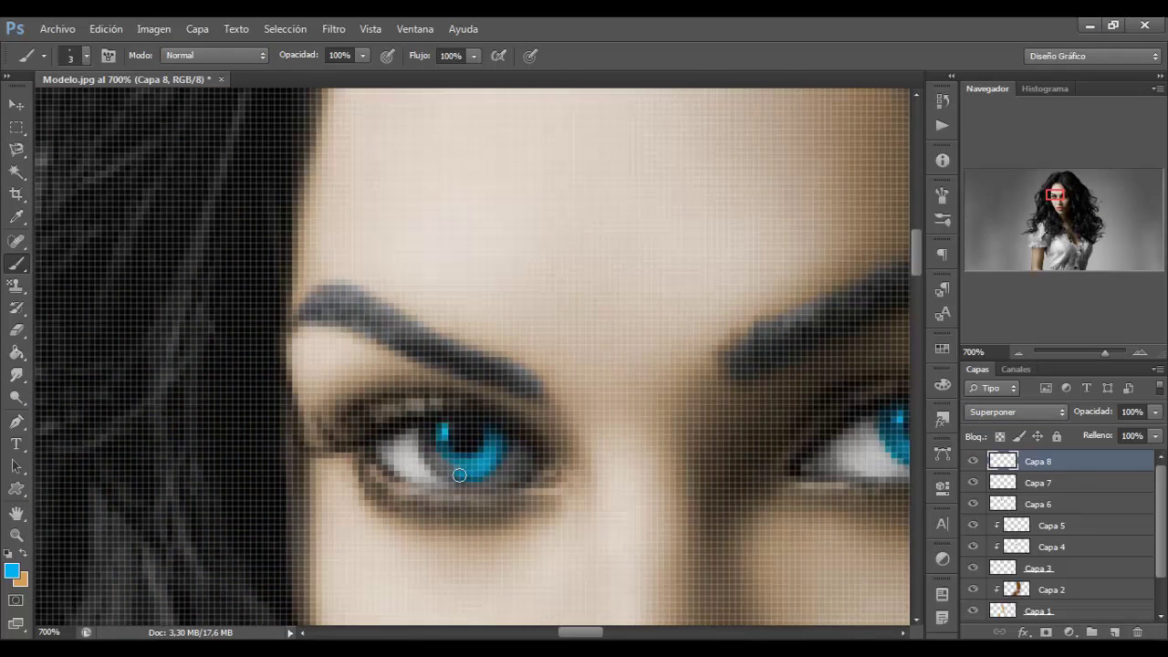
{"action": "key", "text": "z"}
{"action": "key", "text": "ctrl+1"}
{"action": "mouse_move", "coordinate": [1154, 411]}
{"action": "left_mouse_down"}
{"action": "mouse_move", "coordinate": [1063, 436]}
{"action": "mouse_move", "coordinate": [1080, 431]}
{"action": "left_mouse_up"}
{"action": "key", "text": "ctrl+plus"}
{"action": "key", "text": "ctrl+plus"}
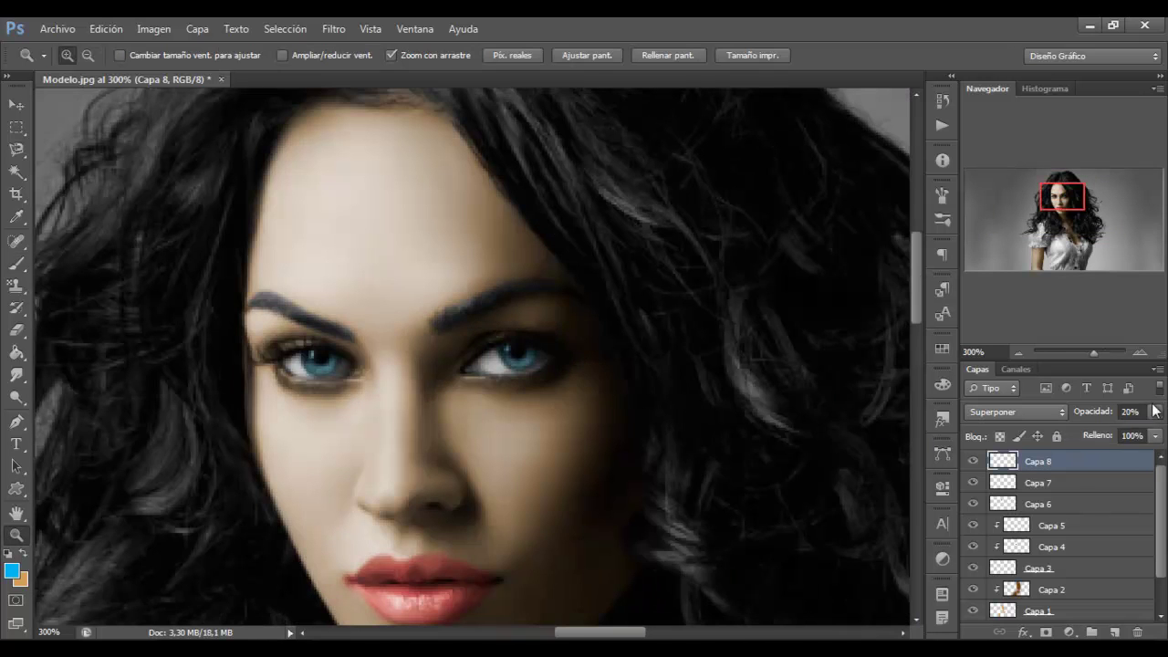
- Add a clipped layer above the eye layer, then delete that extra layer
{"action": "left_click", "coordinate": [1115, 633], "text": "alt"}
{"action": "key", "text": "Return"}
{"action": "key", "text": "b"}
{"action": "left_click", "coordinate": [86, 54]}
{"action": "key", "text": "Escape"}
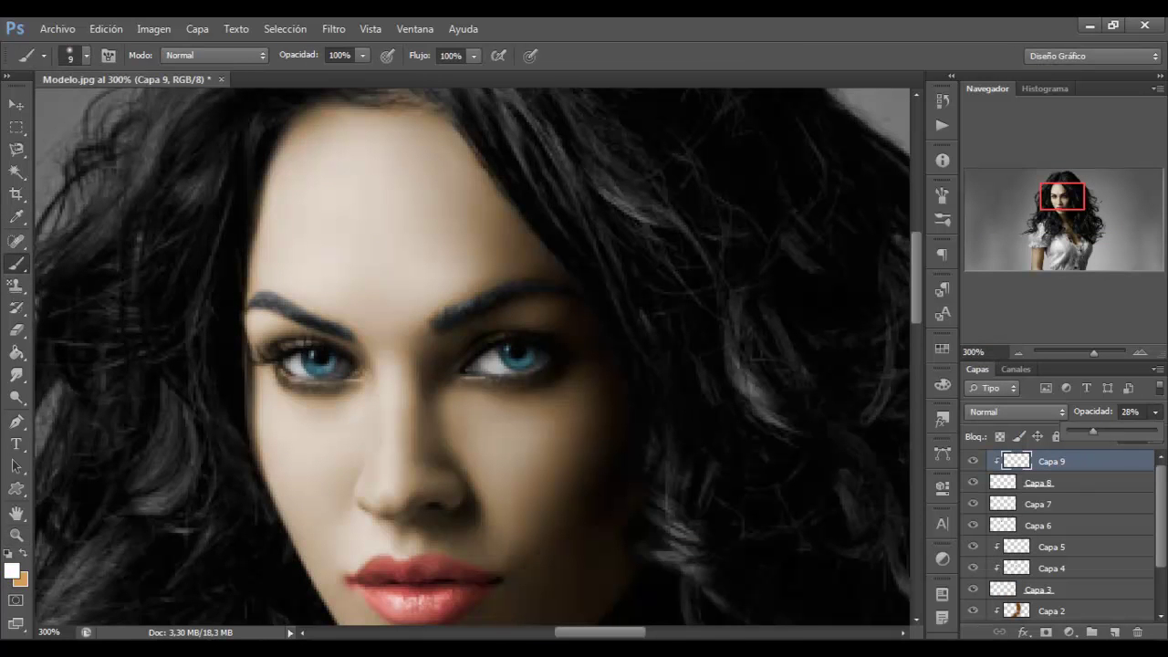
{"action": "key", "text": "z"}
{"action": "key", "text": "ctrl+1"}
{"action": "key", "text": "Delete"}
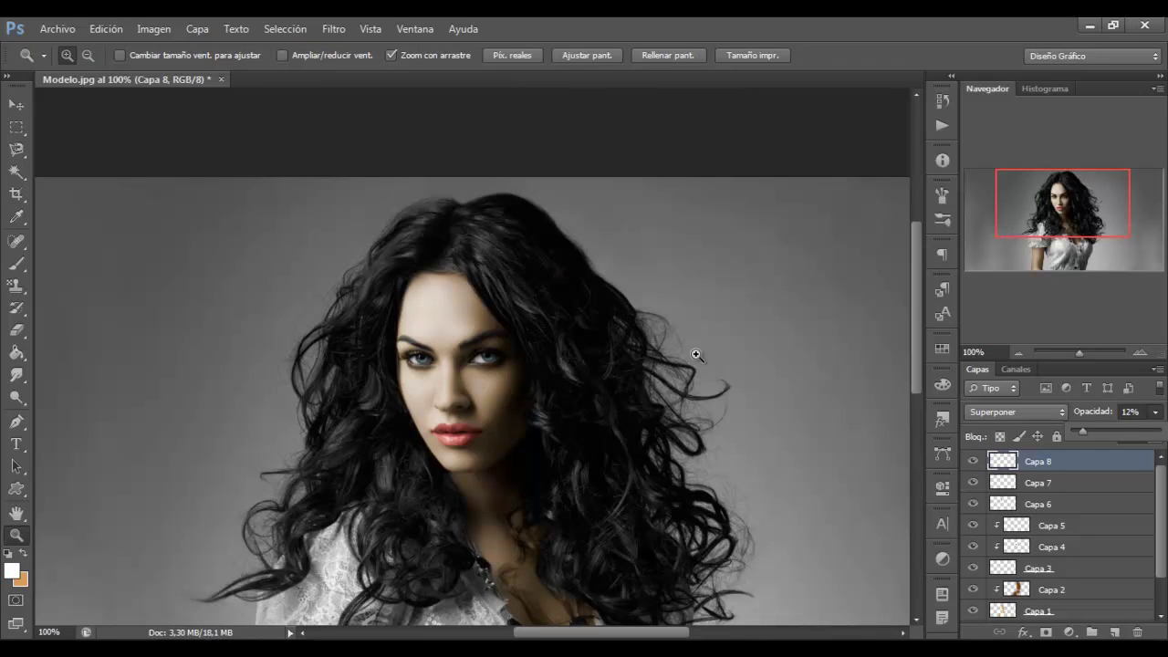
- Lower the blue eye tint to 12% opacity and add a new empty layer for the hair
{"action": "left_click", "coordinate": [87, 55]}
{"action": "left_click", "coordinate": [233, 264]}
{"action": "left_click", "coordinate": [453, 220]}
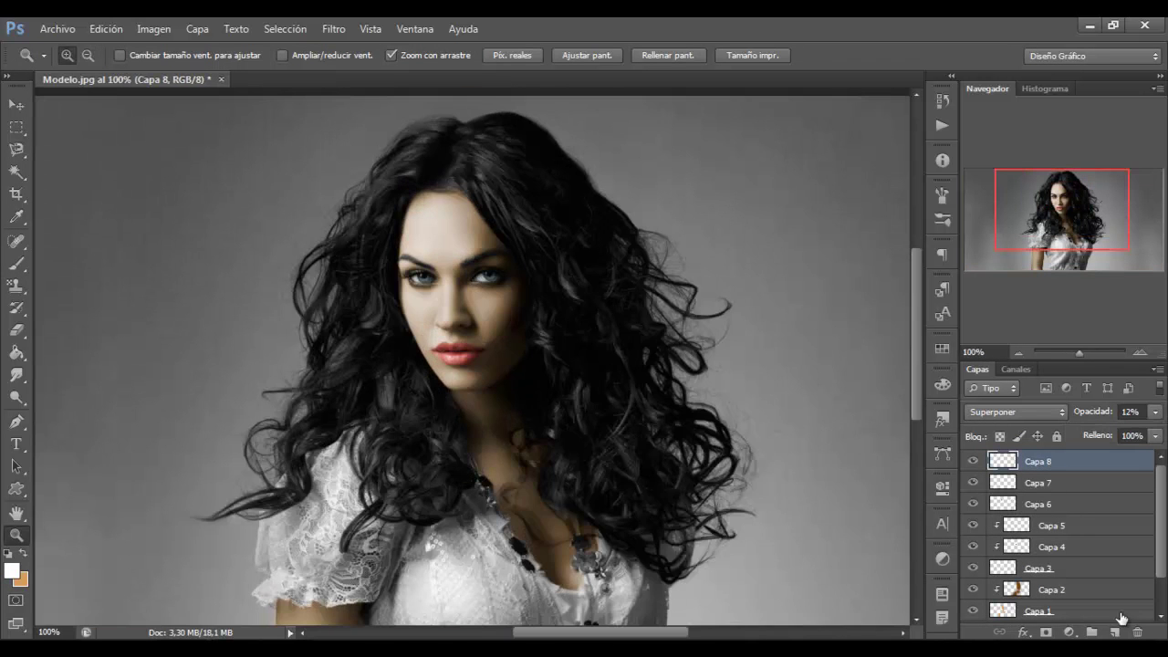
{"action": "key", "text": "ctrl+shift+alt+n"}
{"action": "key", "text": "b"}
- Choose a warm brown foreground and a soft 36 px brush for the hair
{"action": "left_click", "coordinate": [11, 571]}
{"action": "left_click", "coordinate": [720, 511]}
{"action": "left_click", "coordinate": [977, 386]}
{"action": "left_click", "coordinate": [86, 54]}
{"action": "left_click", "coordinate": [64, 111]}
{"action": "left_click", "coordinate": [1015, 411]}
- Set Capa 9 to Overlay, paint brown over the hair and soften it to 34% opacity
{"action": "left_click", "coordinate": [985, 230]}
{"action": "mouse_move", "coordinate": [365, 301]}
{"action": "left_mouse_down"}
{"action": "mouse_move", "coordinate": [386, 396]}
{"action": "mouse_move", "coordinate": [374, 253]}
{"action": "left_mouse_up"}
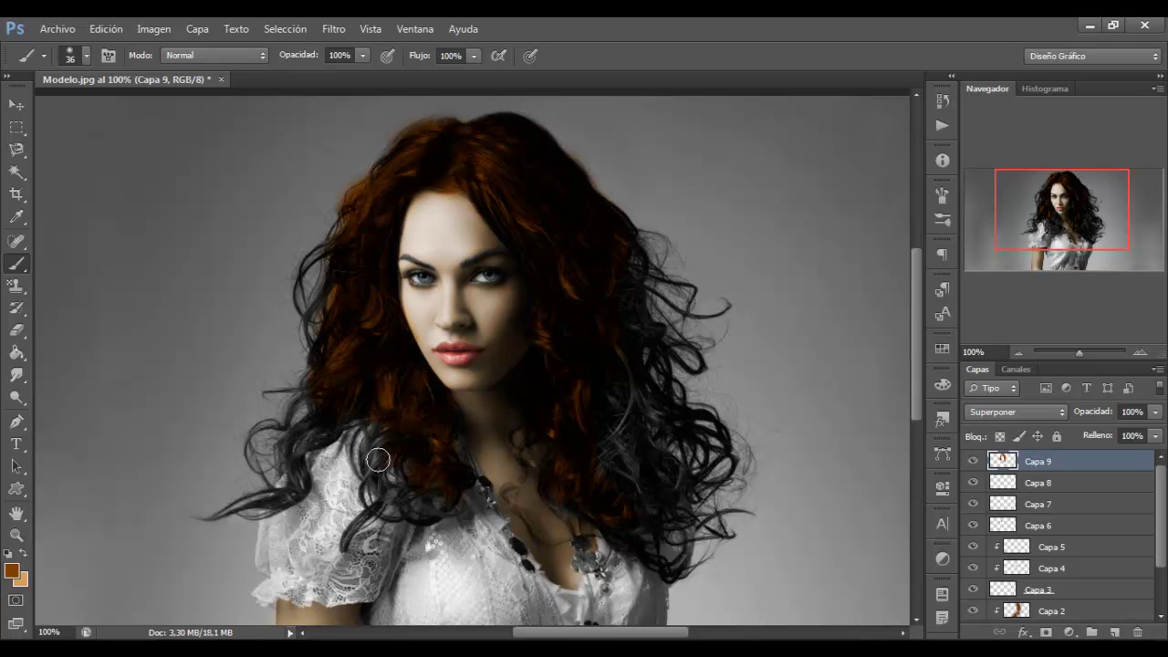
{"action": "left_click", "coordinate": [1094, 428]}
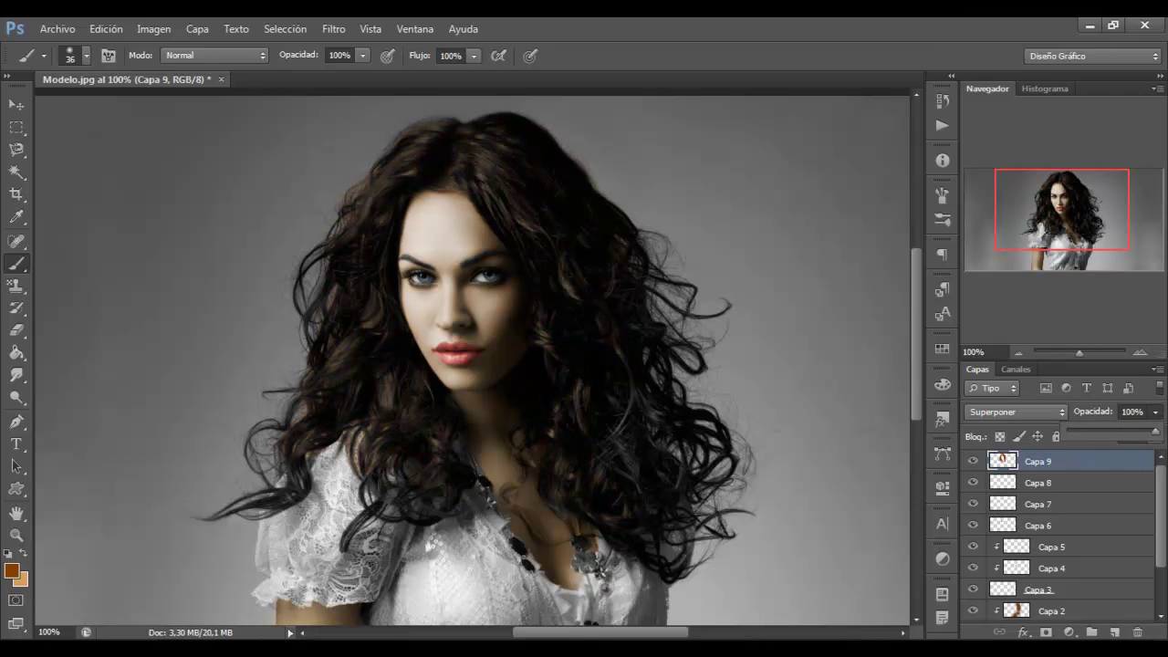
{"action": "key", "text": "z"}
{"action": "left_click", "coordinate": [564, 490]}
{"action": "left_click_drag", "start_coordinate": [919, 313], "coordinate": [920, 310]}
{"action": "key", "text": "b"}
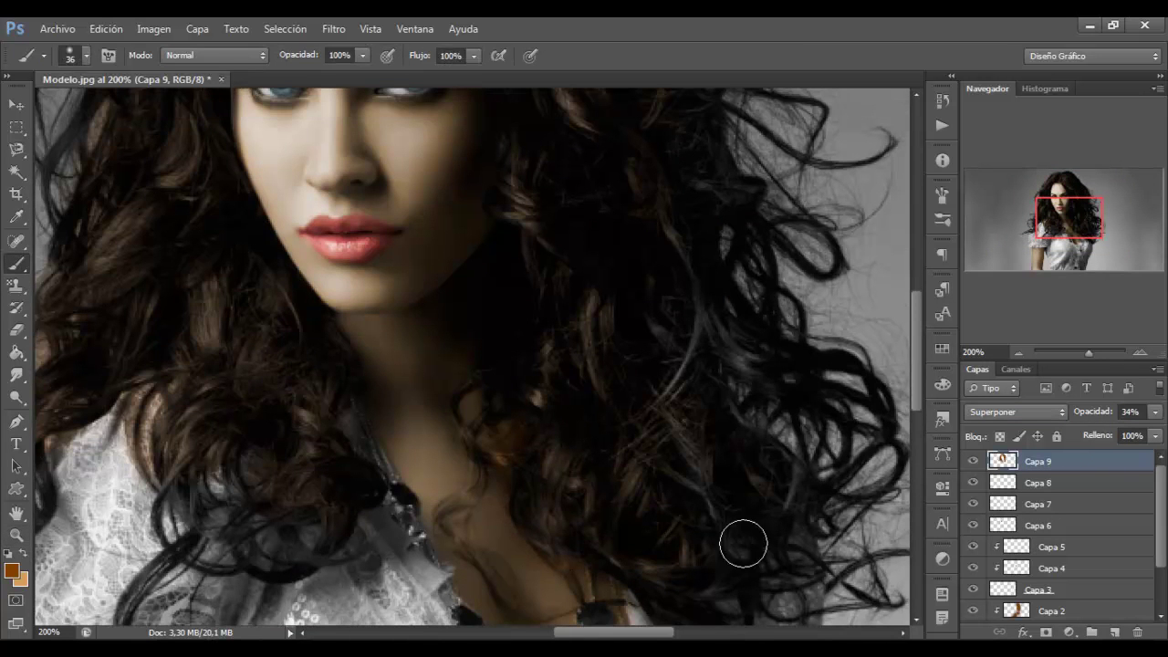
- Paint more brown into the left hair strands and resize the brush for finer strands
{"action": "scroll", "coordinate": [228, 500], "scroll_direction": "left", "scroll_amount": 5}
{"action": "left_click_drag", "start_coordinate": [286, 508], "coordinate": [292, 410]}
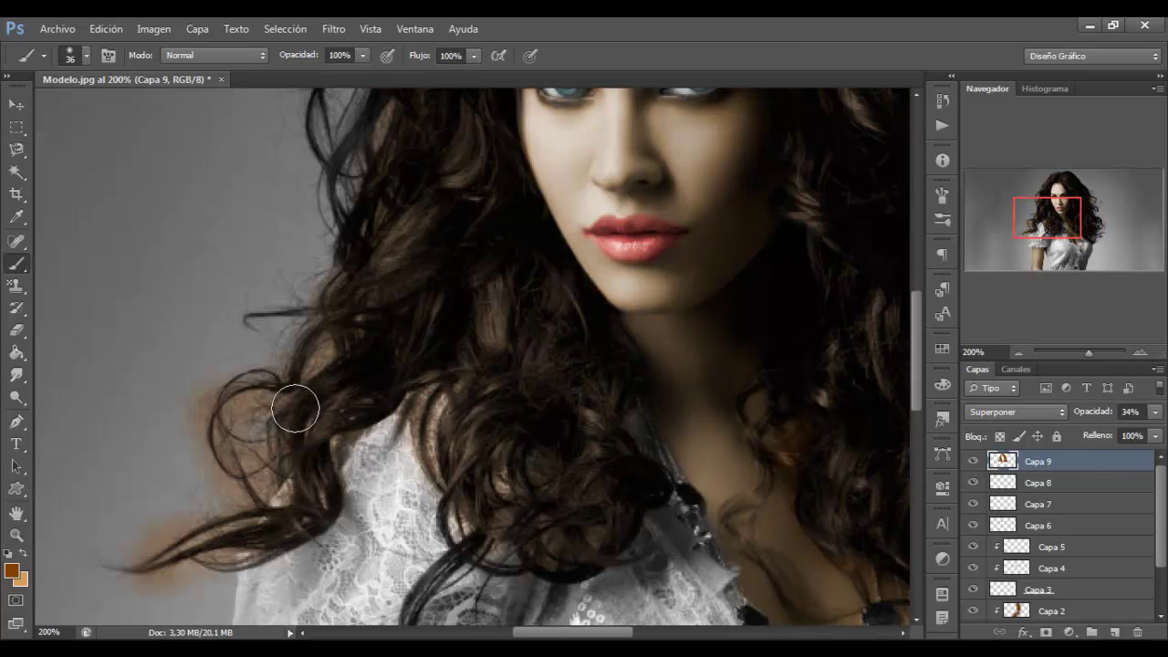
{"action": "left_click", "coordinate": [87, 56]}
{"action": "key", "text": "Escape"}
{"action": "scroll", "coordinate": [384, 221], "scroll_direction": "up", "scroll_amount": 4}
{"action": "scroll", "coordinate": [384, 221], "scroll_direction": "up", "scroll_amount": 5}
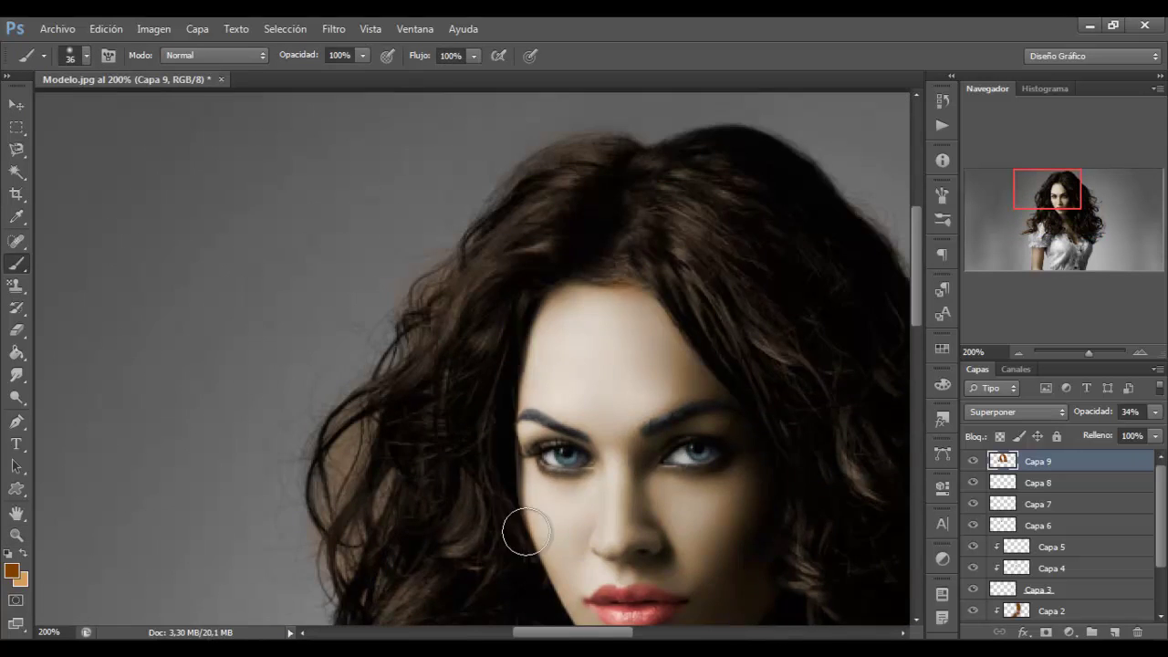
{"action": "scroll", "coordinate": [526, 532], "scroll_direction": "right", "scroll_amount": 10}
{"action": "scroll", "coordinate": [794, 338], "scroll_direction": "down", "scroll_amount": 12}
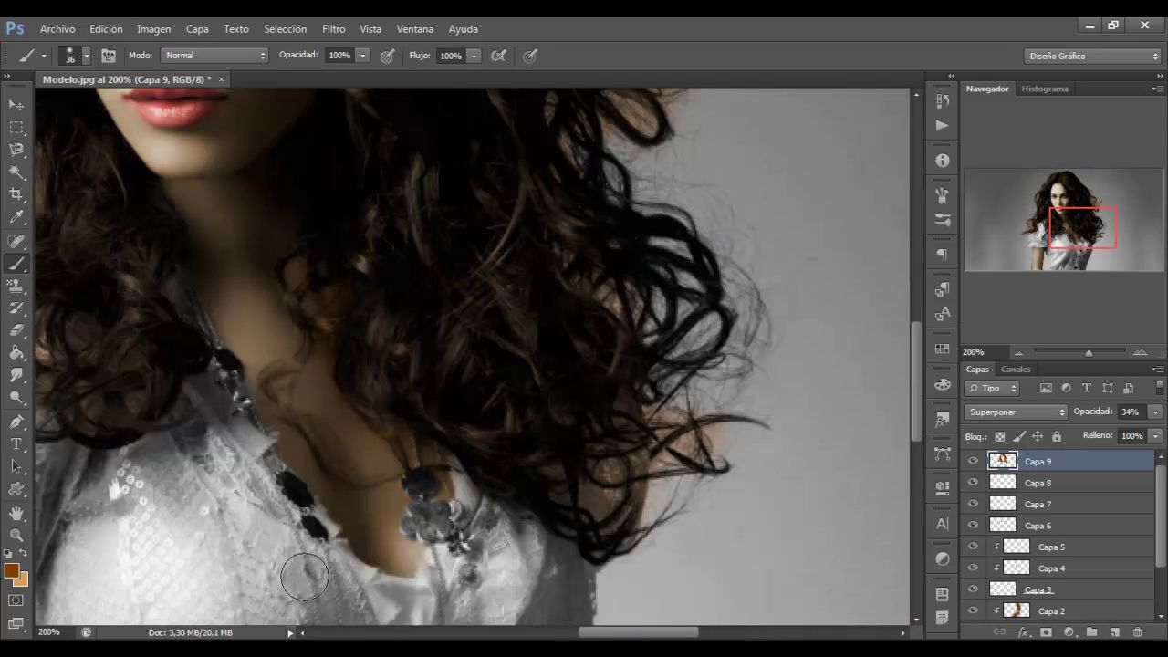
- Add new layer Capa 10 for the blouse and choose a pale yellow paint colour
{"action": "left_click", "coordinate": [12, 570]}
{"action": "left_click", "coordinate": [683, 436]}
{"action": "left_click", "coordinate": [970, 386]}
{"action": "left_click", "coordinate": [1116, 631]}
{"action": "scroll", "coordinate": [547, 365], "scroll_direction": "down", "scroll_amount": 6}
{"action": "mouse_move", "coordinate": [265, 538]}
{"action": "left_mouse_down"}
{"action": "mouse_move", "coordinate": [447, 456]}
{"action": "mouse_move", "coordinate": [474, 183]}
{"action": "left_mouse_up"}
- Paint the blouse bodice, sleeve and neckline yellow in Overlay at 31% opacity
{"action": "key", "text": "alt+shift+o"}
{"action": "left_click_drag", "start_coordinate": [566, 200], "coordinate": [492, 547]}
{"action": "mouse_move", "coordinate": [492, 273]}
{"action": "left_mouse_down"}
{"action": "mouse_move", "coordinate": [151, 553]}
{"action": "mouse_move", "coordinate": [229, 240]}
{"action": "mouse_move", "coordinate": [64, 529]}
{"action": "left_mouse_up"}
{"action": "mouse_move", "coordinate": [406, 349]}
{"action": "left_mouse_down"}
{"action": "mouse_move", "coordinate": [548, 183]}
{"action": "mouse_move", "coordinate": [604, 396]}
{"action": "mouse_move", "coordinate": [555, 214]}
{"action": "mouse_move", "coordinate": [388, 266]}
{"action": "mouse_move", "coordinate": [457, 137]}
{"action": "left_mouse_up"}
{"action": "left_click_drag", "start_coordinate": [686, 210], "coordinate": [821, 283]}
{"action": "left_click_drag", "start_coordinate": [1154, 411], "coordinate": [1095, 429]}
- With a 21 px brush, tint the left sleeve lace and shoulder edge cream
{"action": "key", "text": "ctrl+minus"}
{"action": "key", "text": "ctrl+minus"}
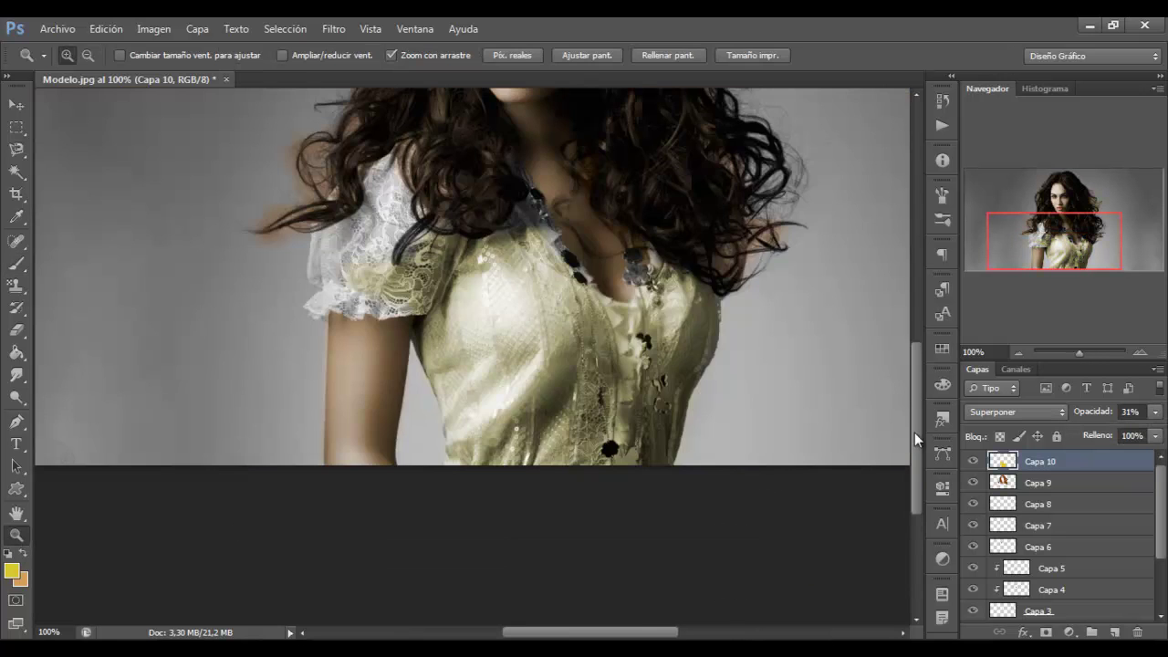
{"action": "key", "text": "ctrl+plus"}
{"action": "key", "text": "ctrl+plus"}
{"action": "key", "text": "ctrl+plus"}
{"action": "key", "text": "bracketleft"}
{"action": "key", "text": "bracketleft"}
{"action": "left_click_drag", "start_coordinate": [390, 245], "coordinate": [170, 552]}
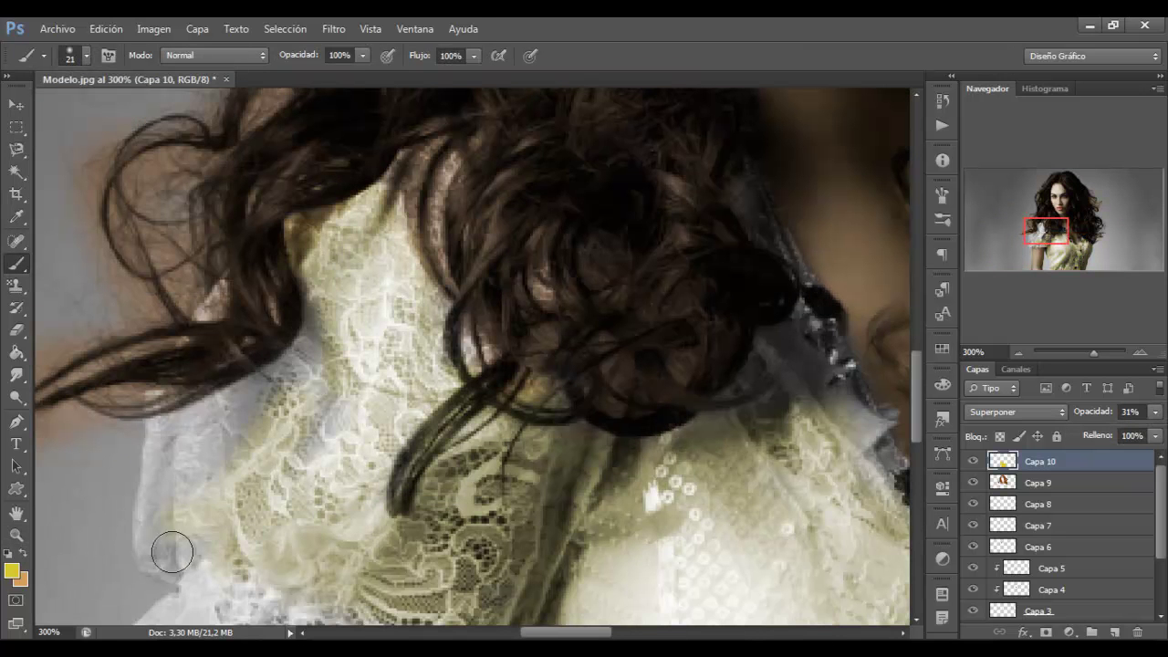
{"action": "scroll", "coordinate": [310, 447], "scroll_direction": "down", "scroll_amount": 3}
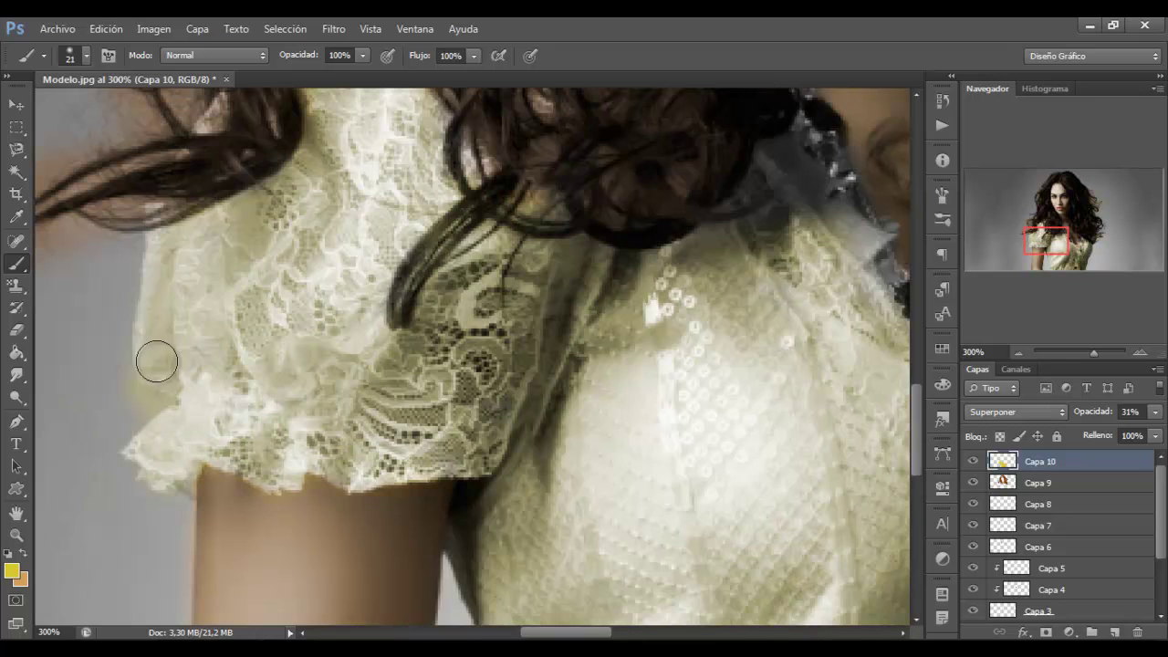
{"action": "scroll", "coordinate": [546, 436], "scroll_direction": "right", "scroll_amount": 5}
{"action": "left_click_drag", "start_coordinate": [294, 340], "coordinate": [238, 239]}
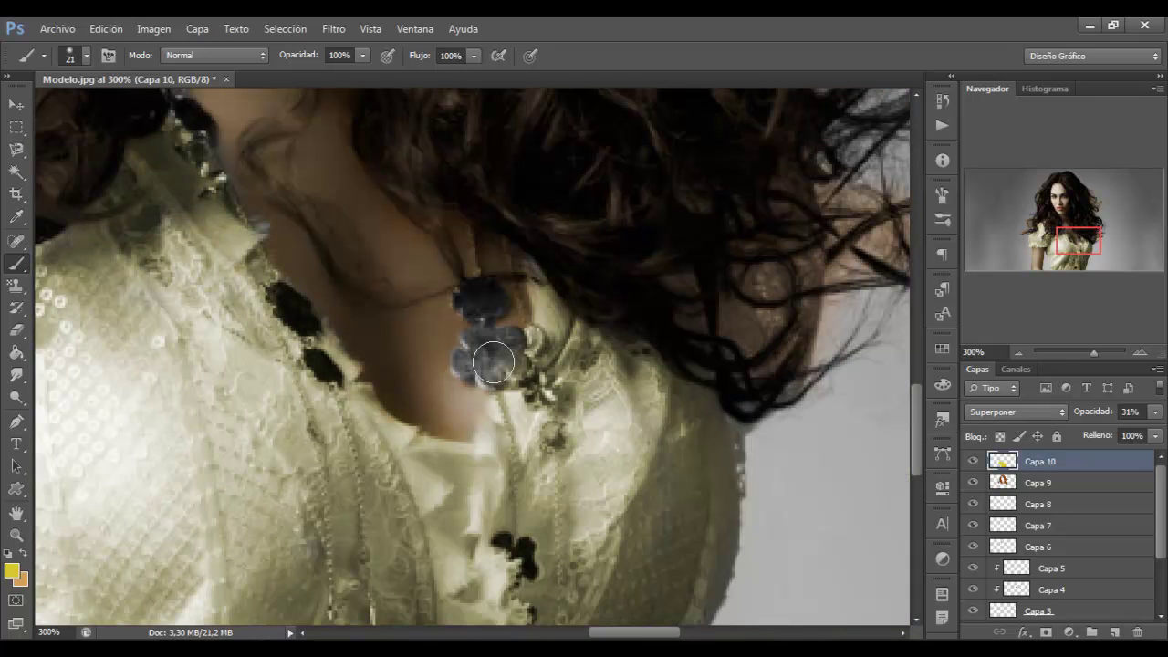
- Add Capa 11 and paint the necklace pendant red at 46% opacity
{"action": "left_click", "coordinate": [1115, 631]}
{"action": "left_click", "coordinate": [11, 570]}
{"action": "left_click", "coordinate": [964, 383]}
{"action": "mouse_move", "coordinate": [474, 283]}
{"action": "left_mouse_down"}
{"action": "mouse_move", "coordinate": [511, 365]}
{"action": "mouse_move", "coordinate": [538, 384]}
{"action": "left_mouse_up"}
{"action": "left_click_drag", "start_coordinate": [1155, 411], "coordinate": [1107, 431]}
- Zoom in on the pendant, shrink the brush to 8 px and switch its mode to Borrar
{"action": "key", "text": "z"}
{"action": "left_click", "coordinate": [396, 333]}
{"action": "key", "text": "b"}
{"action": "left_click", "coordinate": [86, 55]}
{"action": "left_click", "coordinate": [212, 55]}
{"action": "left_click", "coordinate": [211, 114]}
{"action": "left_click", "coordinate": [85, 55]}
- Erase the red overspill around the pendant with a 2 px Borrar brush
{"action": "left_click_drag", "start_coordinate": [57, 112], "coordinate": [33, 111]}
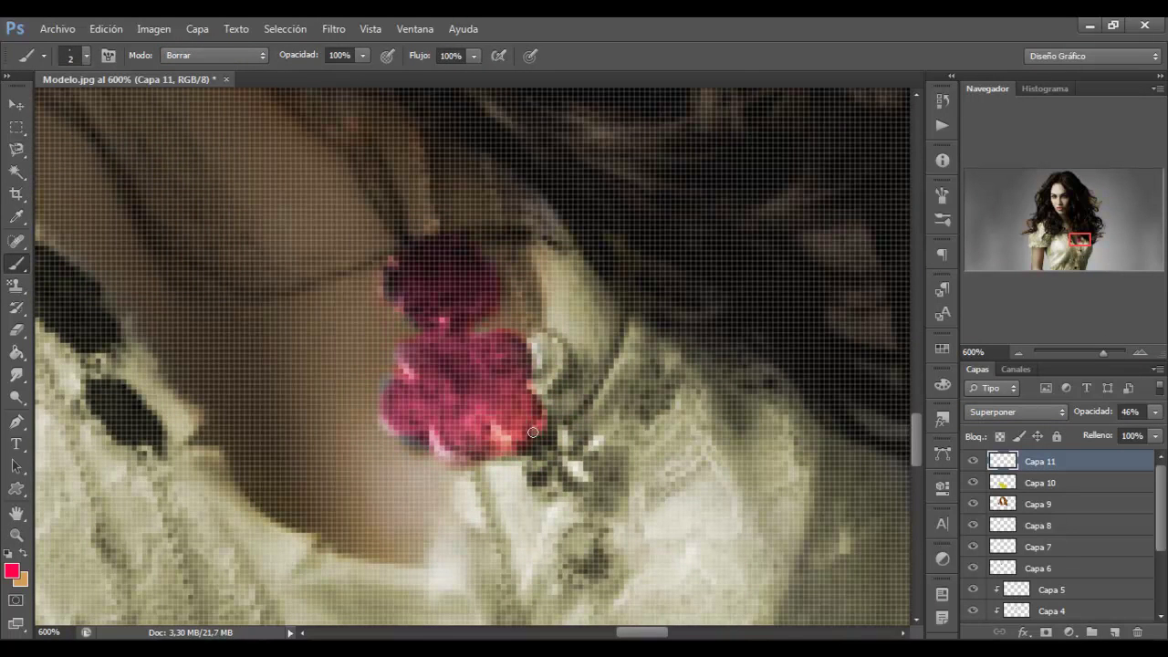
{"action": "double_click", "coordinate": [18, 533]}
{"action": "scroll", "coordinate": [83, 373], "scroll_direction": "up", "scroll_amount": 3}
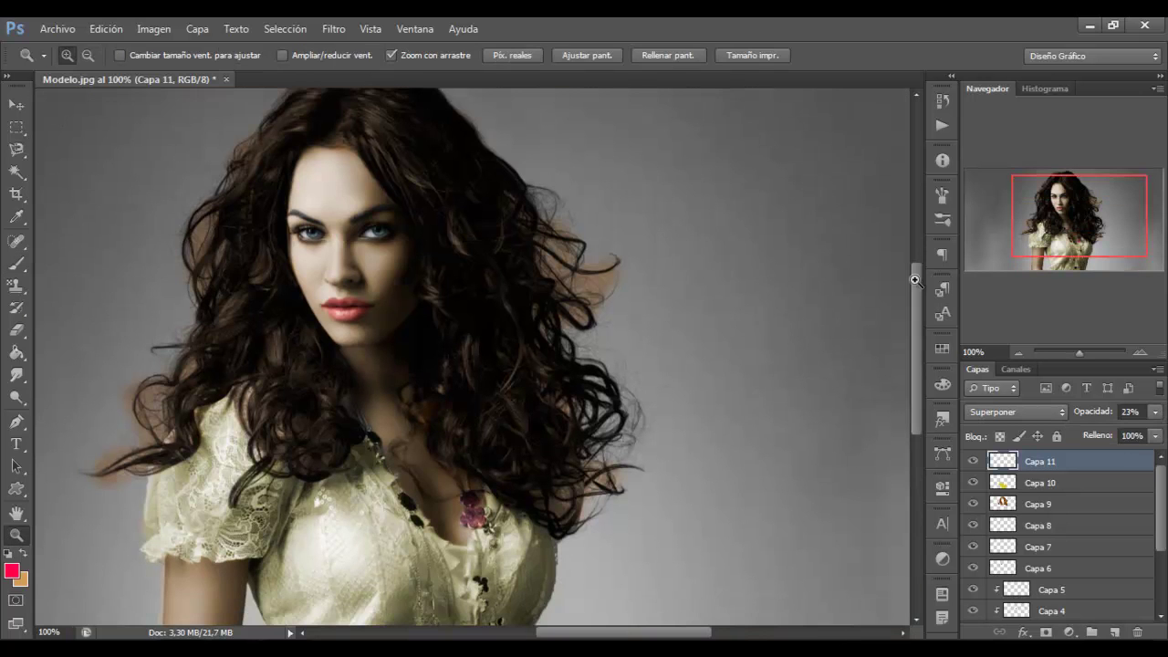
{"action": "key", "text": "alt+bracketleft"}
{"action": "key", "text": "alt+bracketleft"}
{"action": "key", "text": "b"}
- On Capa 9, erase brown spill on the background with a 99 px brush, then zoom to the face
{"action": "left_click", "coordinate": [85, 57]}
{"action": "key", "text": "Return"}
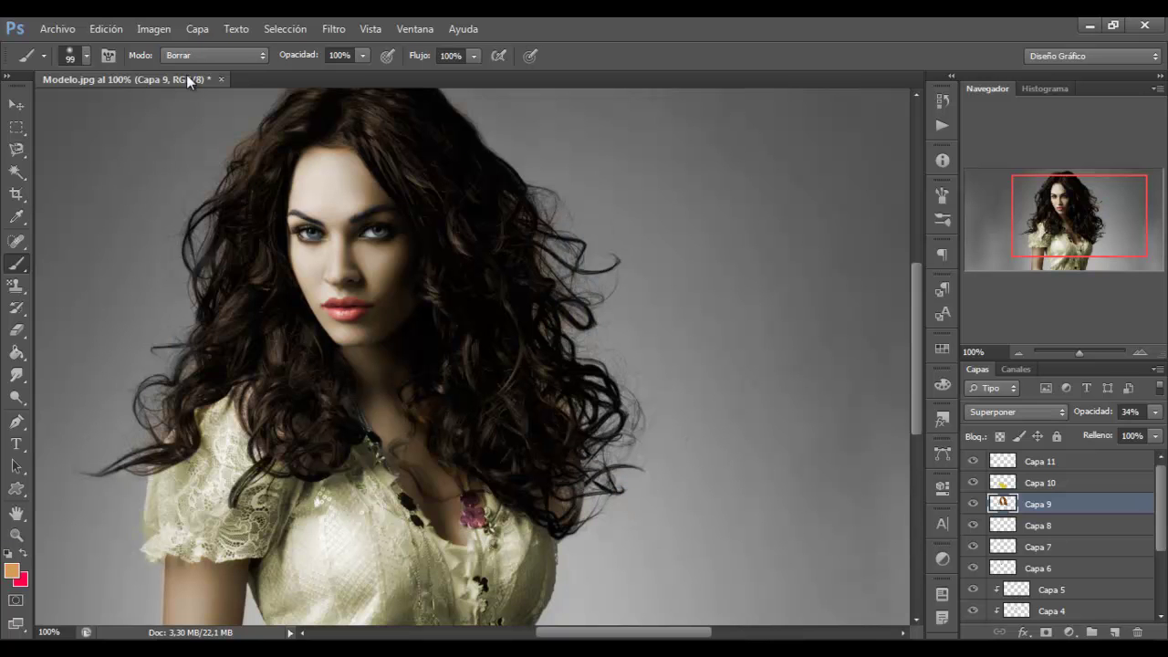
{"action": "key", "text": "alt+bracketleft"}
{"action": "key", "text": "alt+bracketleft"}
{"action": "key", "text": "alt+bracketleft"}
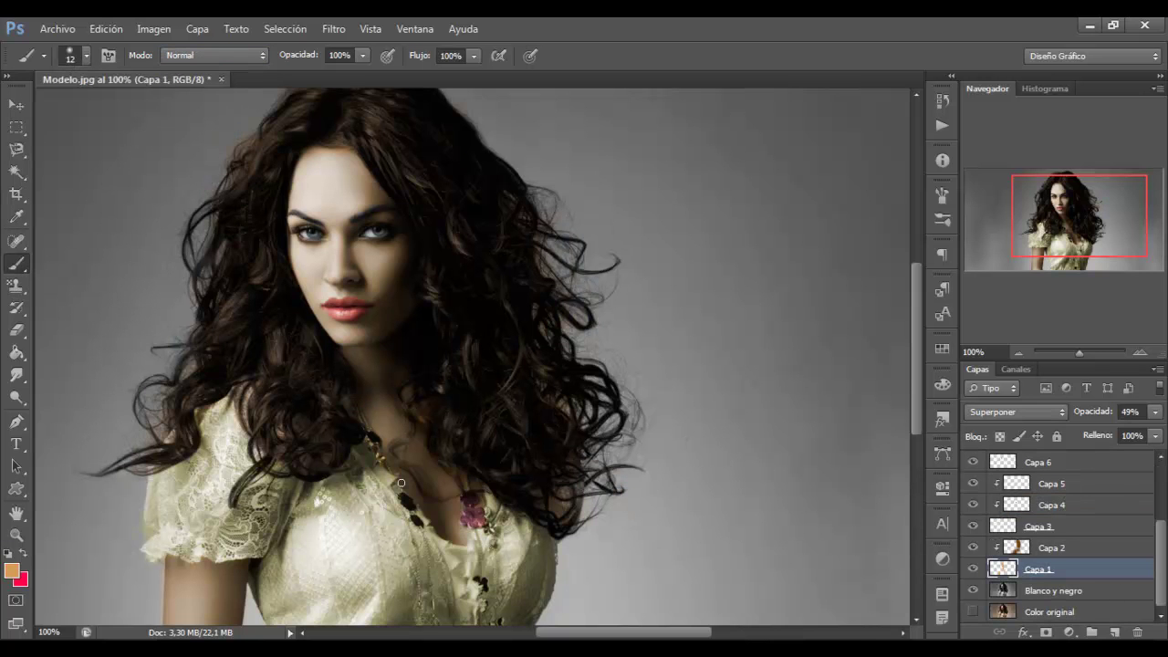
{"action": "key", "text": "z"}
{"action": "left_click", "coordinate": [88, 55]}
{"action": "double_click", "coordinate": [275, 133]}
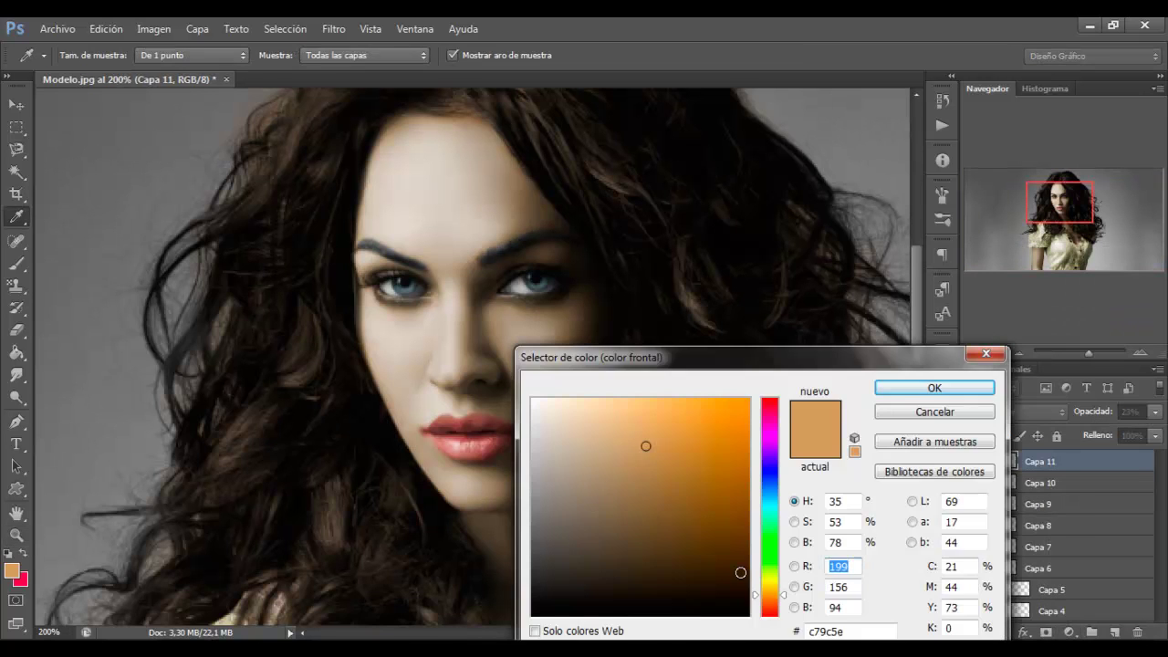
- Paint darker brown eyebrows in Overlay at 42% and lower the gradient map to 76%
{"action": "left_click", "coordinate": [894, 387]}
{"action": "left_click", "coordinate": [1015, 411]}
{"action": "left_click", "coordinate": [1003, 240]}
{"action": "left_click_drag", "start_coordinate": [1155, 411], "coordinate": [1105, 434]}
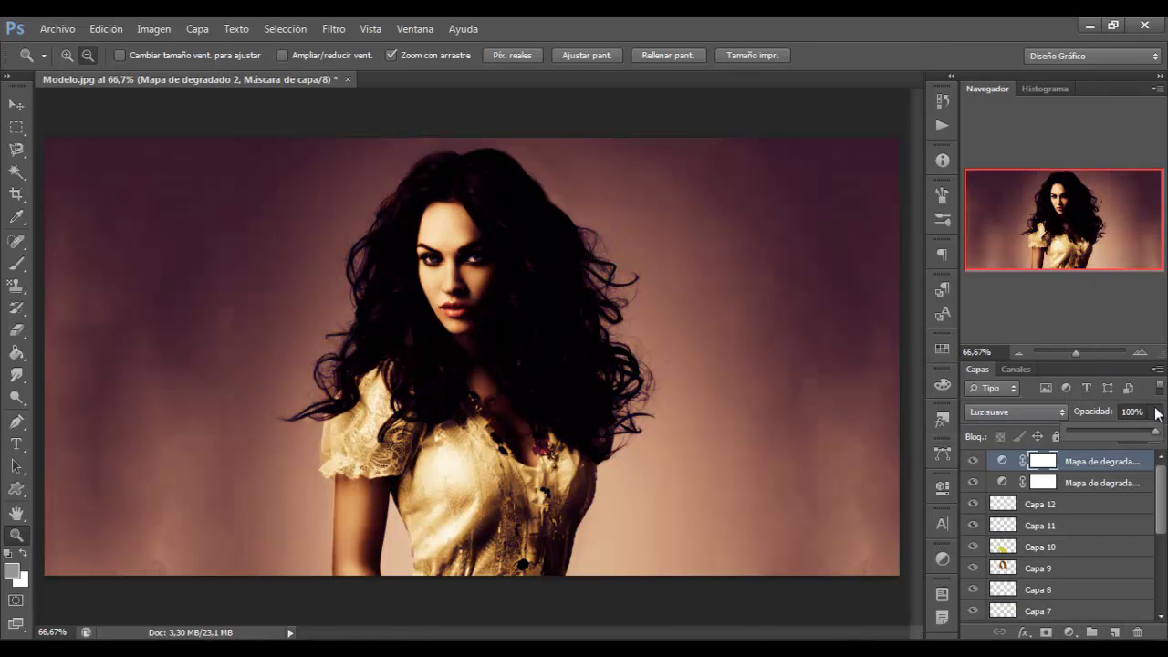
{"action": "left_click_drag", "start_coordinate": [1154, 412], "coordinate": [1133, 430]}
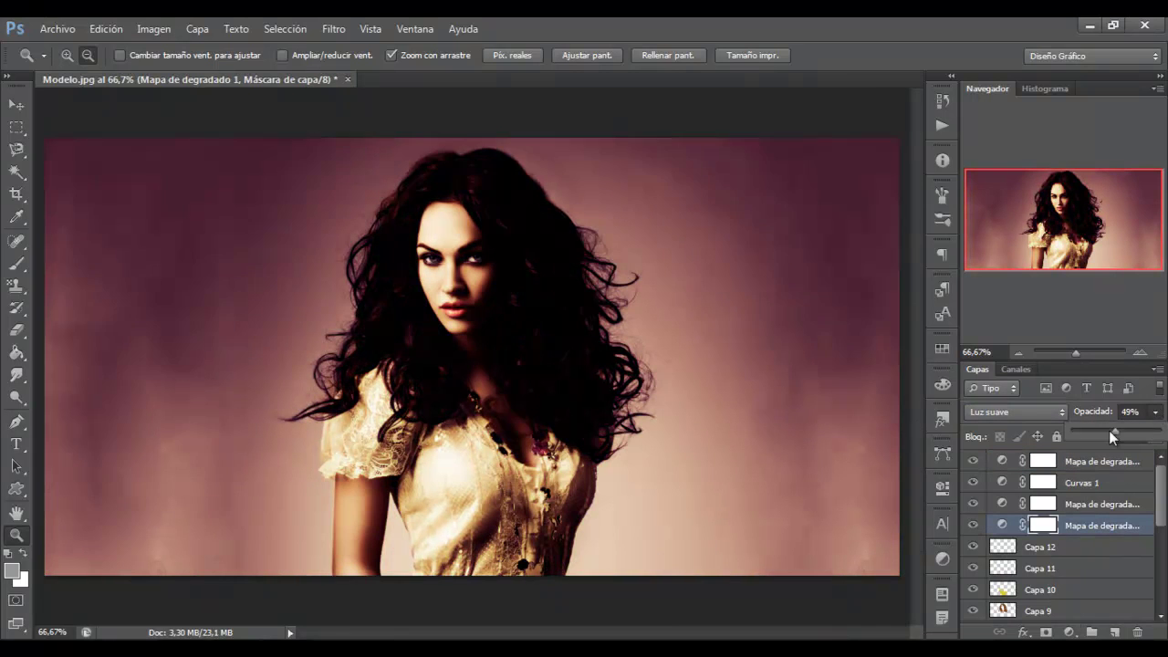
- Set the second gradient map to 83%, then paint white hair light on Capa 13 in Overlay at 31%
{"action": "left_click", "coordinate": [1099, 503]}
{"action": "left_click_drag", "start_coordinate": [1155, 411], "coordinate": [1147, 436]}
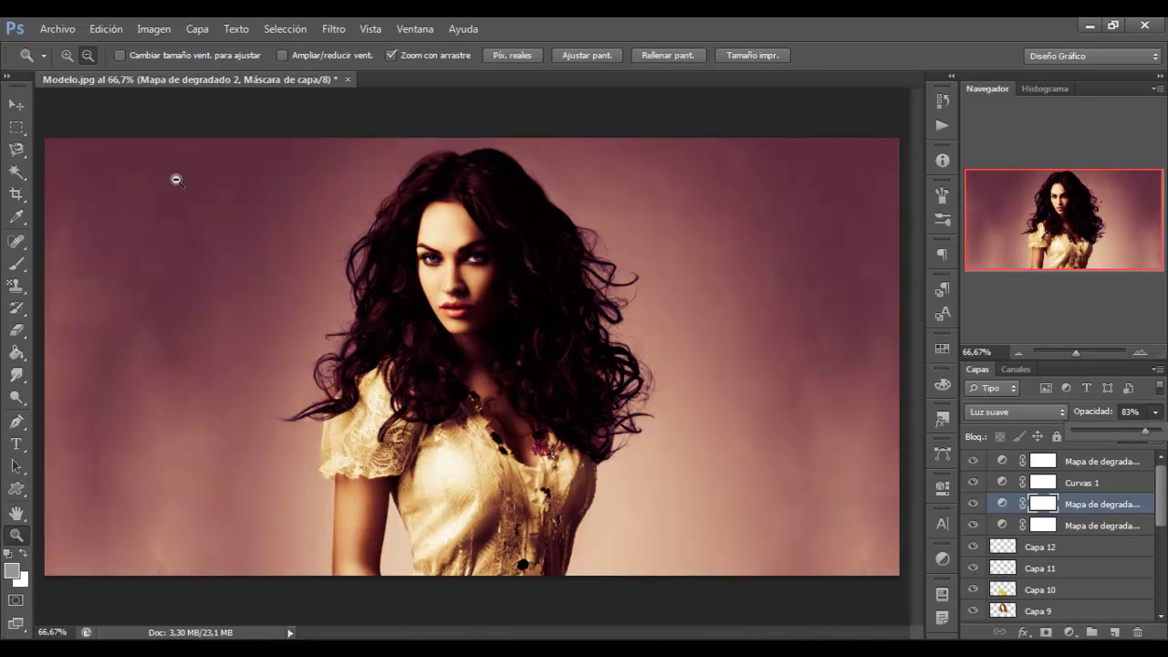
{"action": "key", "text": "ctrl+shift+alt+n"}
{"action": "key", "text": "b"}
{"action": "left_click", "coordinate": [87, 54]}
{"action": "key", "text": "Return"}
{"action": "key", "text": "d"}
{"action": "key", "text": "x"}
{"action": "left_click_drag", "start_coordinate": [438, 351], "coordinate": [417, 274]}
{"action": "key", "text": "shift+alt+o"}
{"action": "left_click_drag", "start_coordinate": [1155, 411], "coordinate": [1097, 443]}
- Paint black hair shading on new layer Capa 14 in Soft Light at low opacity
{"action": "key", "text": "ctrl+shift+alt+n"}
{"action": "key", "text": "x"}
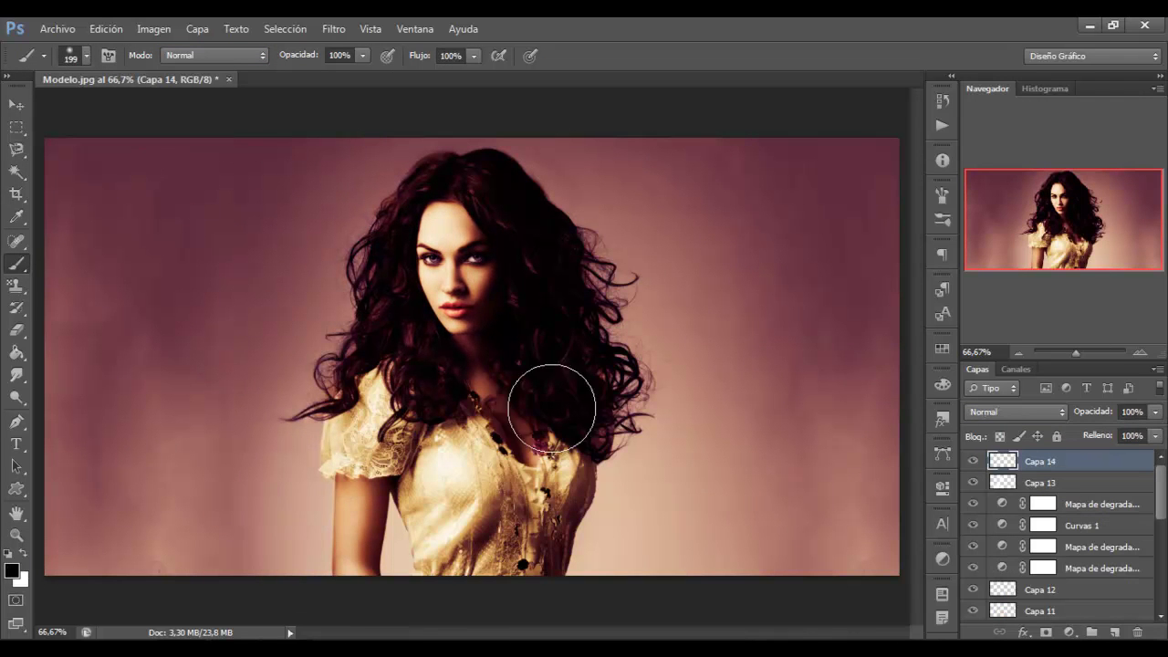
{"action": "left_click_drag", "start_coordinate": [547, 405], "coordinate": [493, 210]}
{"action": "key", "text": "shift+alt+f"}
{"action": "left_click_drag", "start_coordinate": [1155, 411], "coordinate": [1053, 435]}
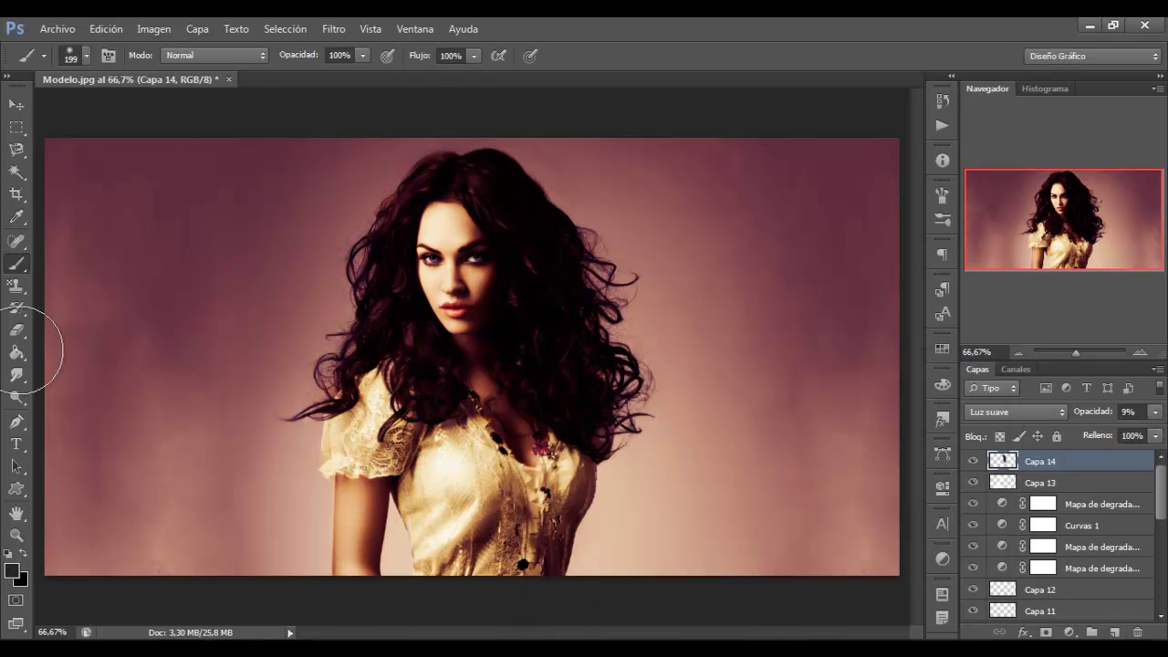
{"action": "key", "text": "z"}
{"action": "left_click", "coordinate": [330, 265], "text": "alt"}
{"action": "key", "text": "g"}
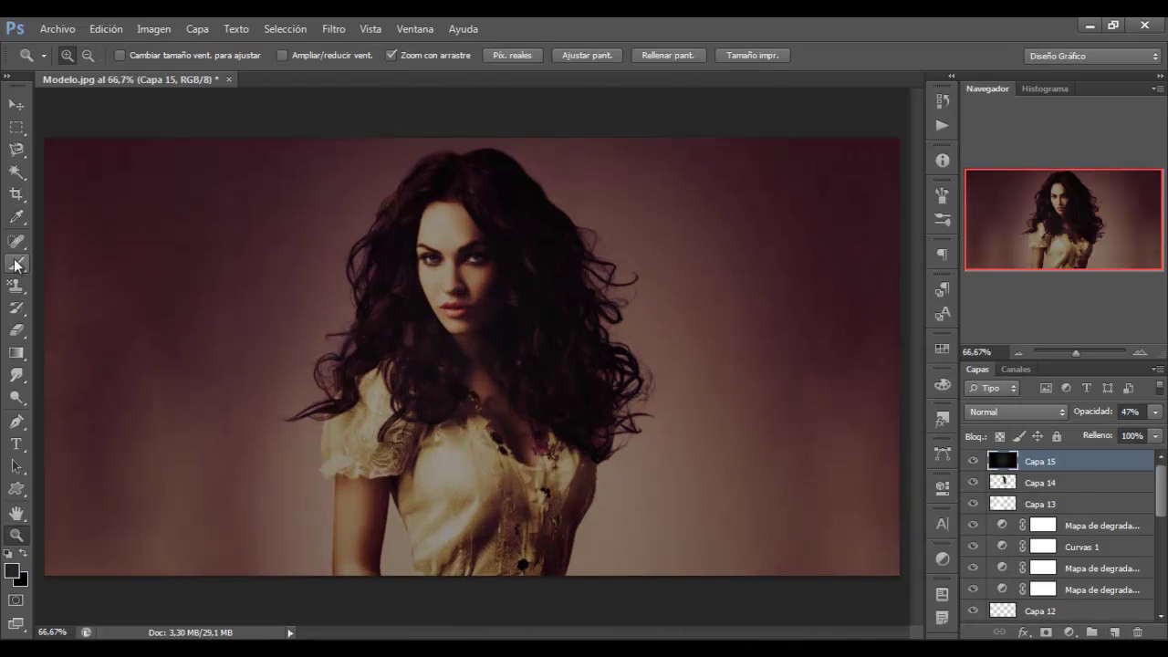
- Erase the dark vignette fill from the face and body using the brush in Borrar mode
{"action": "left_click", "coordinate": [15, 266]}
{"action": "left_click", "coordinate": [214, 54]}
{"action": "left_click", "coordinate": [191, 113]}
{"action": "mouse_move", "coordinate": [447, 402]}
{"action": "left_mouse_down"}
{"action": "mouse_move", "coordinate": [417, 268]}
{"action": "mouse_move", "coordinate": [425, 392]}
{"action": "left_mouse_up"}
{"action": "left_click_drag", "start_coordinate": [538, 511], "coordinate": [365, 429]}
- Set the vignette layer Capa 15 to Overlay at about 50% opacity
{"action": "left_click", "coordinate": [1015, 411]}
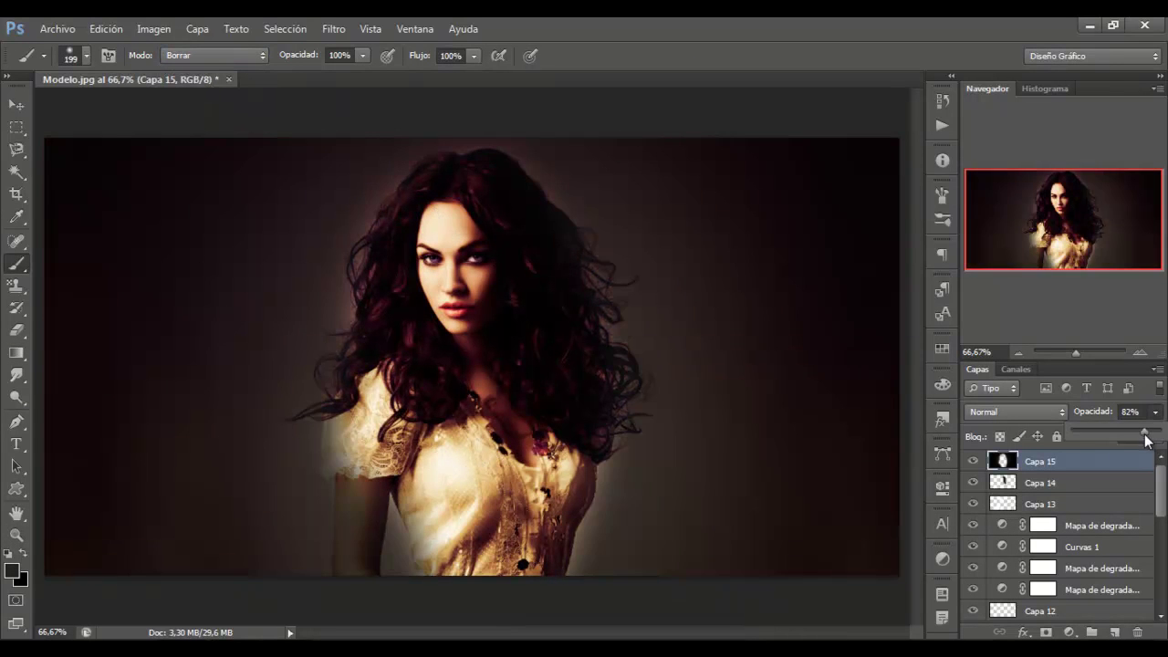
{"action": "left_click", "coordinate": [1004, 579]}
{"action": "left_click", "coordinate": [1154, 412]}
{"action": "left_click_drag", "start_coordinate": [1111, 432], "coordinate": [1116, 432]}
- Add a Gradient Map clipped to Capa 15 with Overlay blending
{"action": "left_click", "coordinate": [1069, 632]}
{"action": "left_click", "coordinate": [1049, 594]}
{"action": "left_click", "coordinate": [1003, 411]}
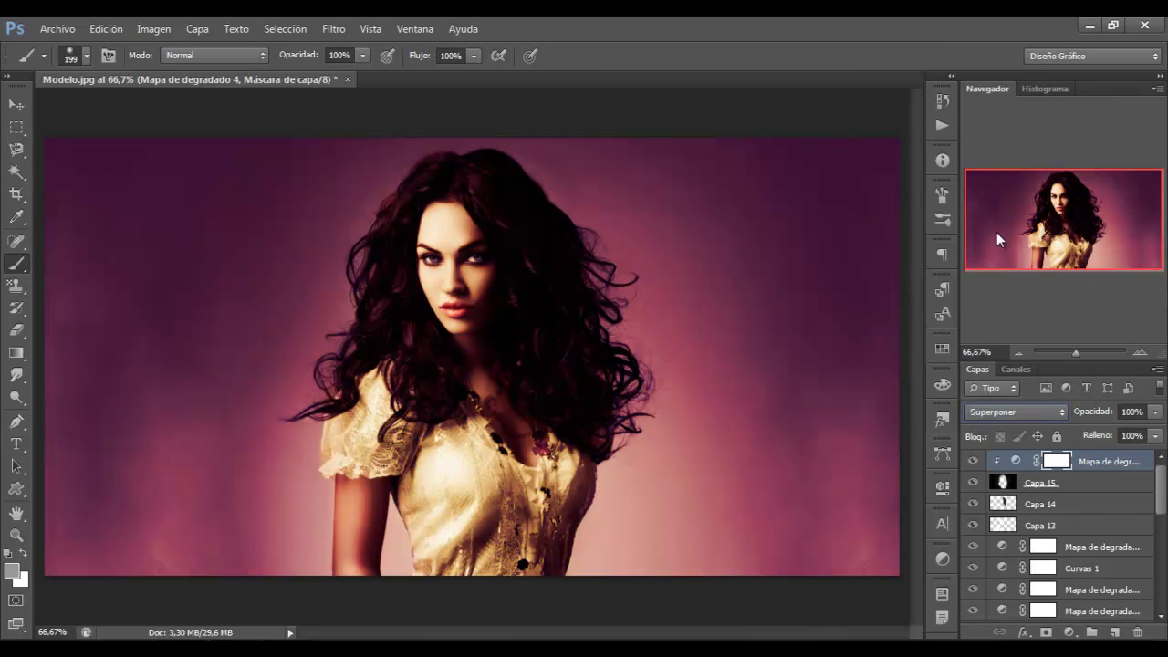
{"action": "left_click", "coordinate": [1026, 228]}
- Stamp all visible layers into new layer Capa 16 and inspect it at 100%
{"action": "key", "text": "z"}
{"action": "left_click", "coordinate": [350, 331]}
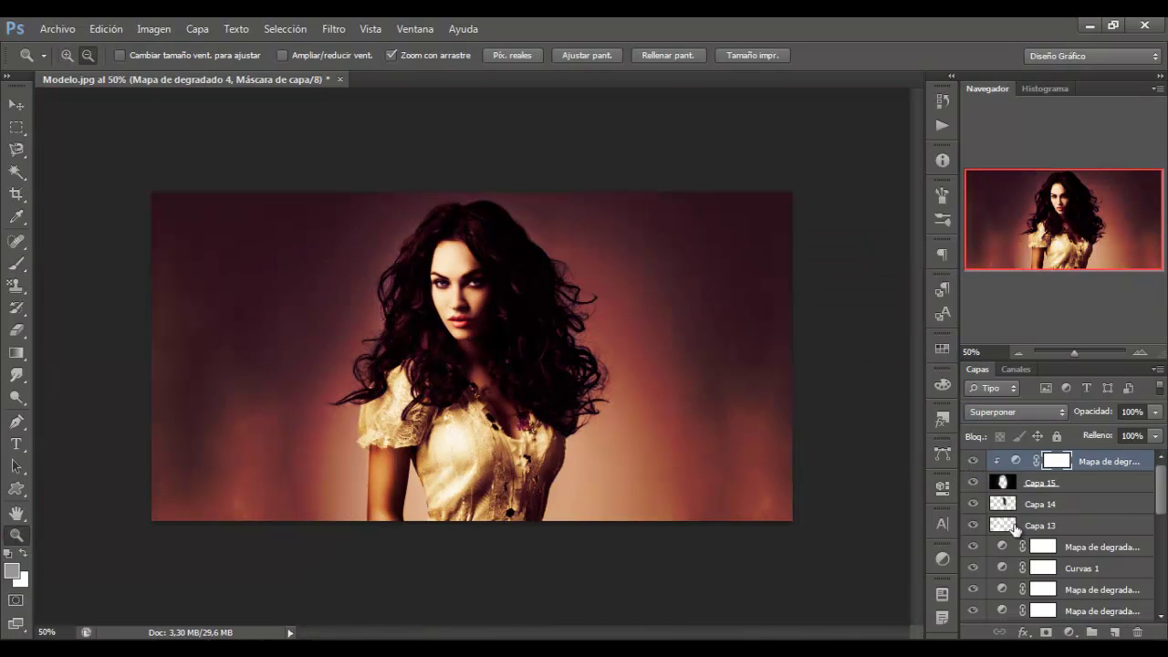
{"action": "key", "text": "ctrl+shift+alt+e"}
{"action": "double_click", "coordinate": [488, 328]}
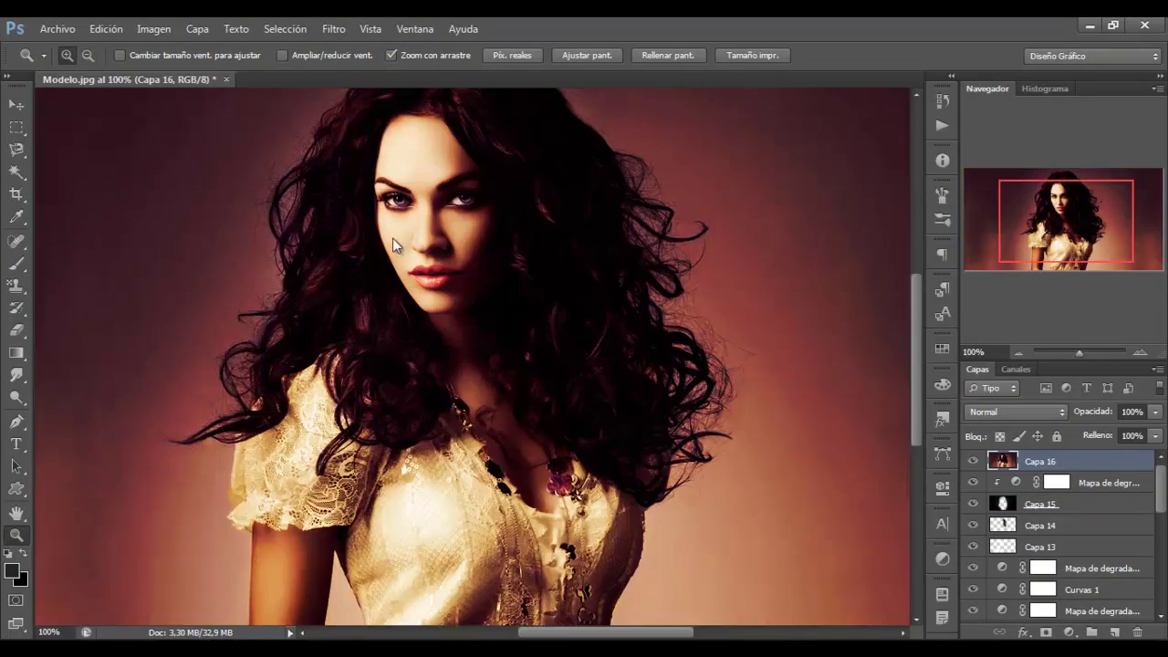
{"action": "left_click", "coordinate": [227, 243], "text": "alt"}
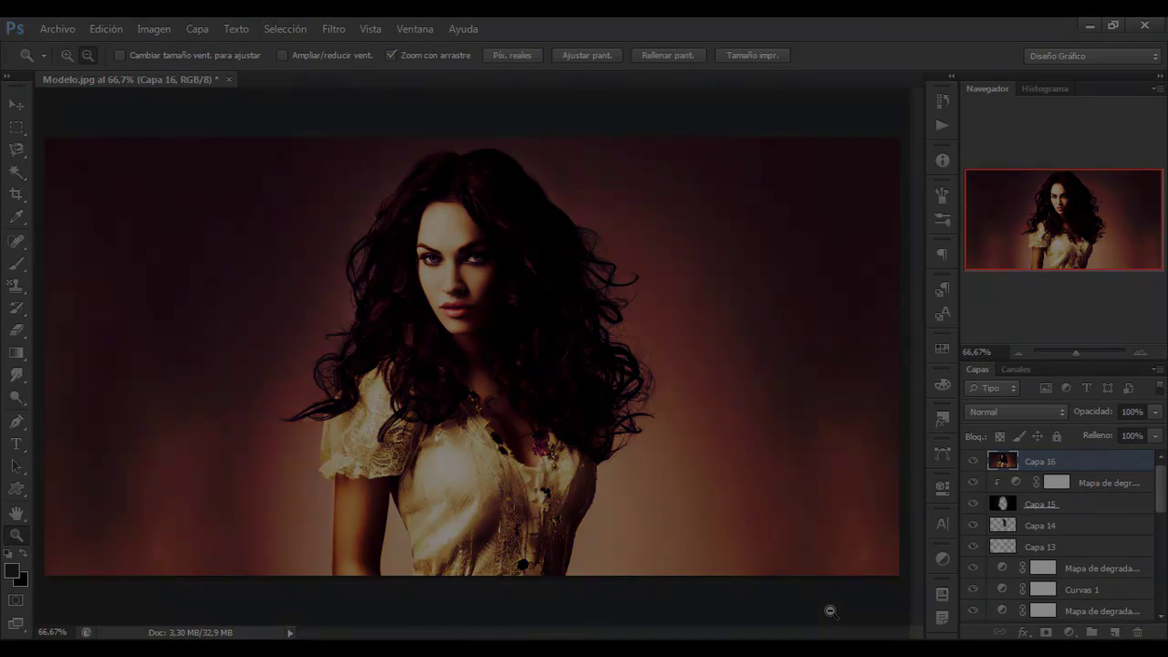